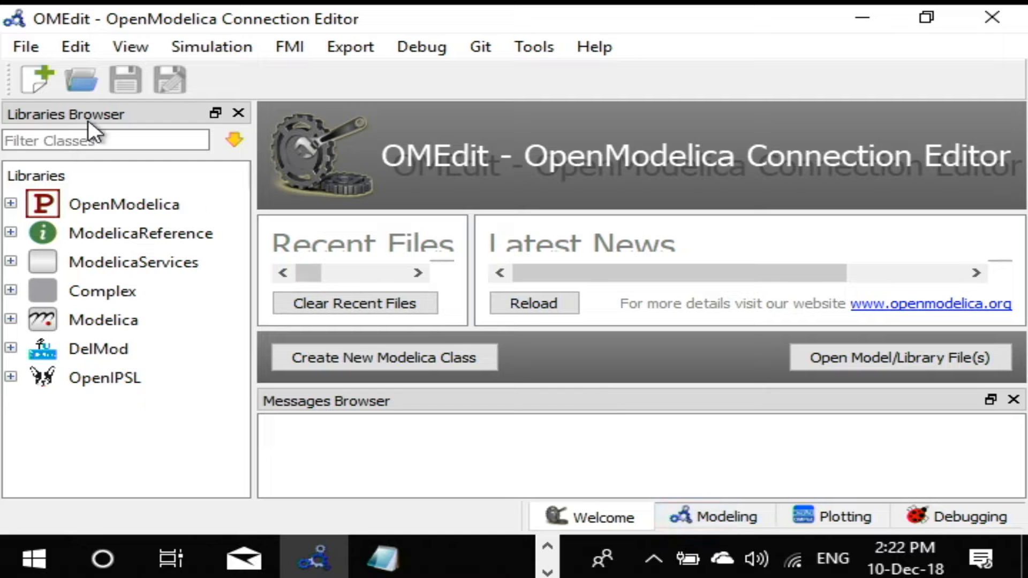
Create a new Modelica model named IEEE9bus.
click(34, 74)
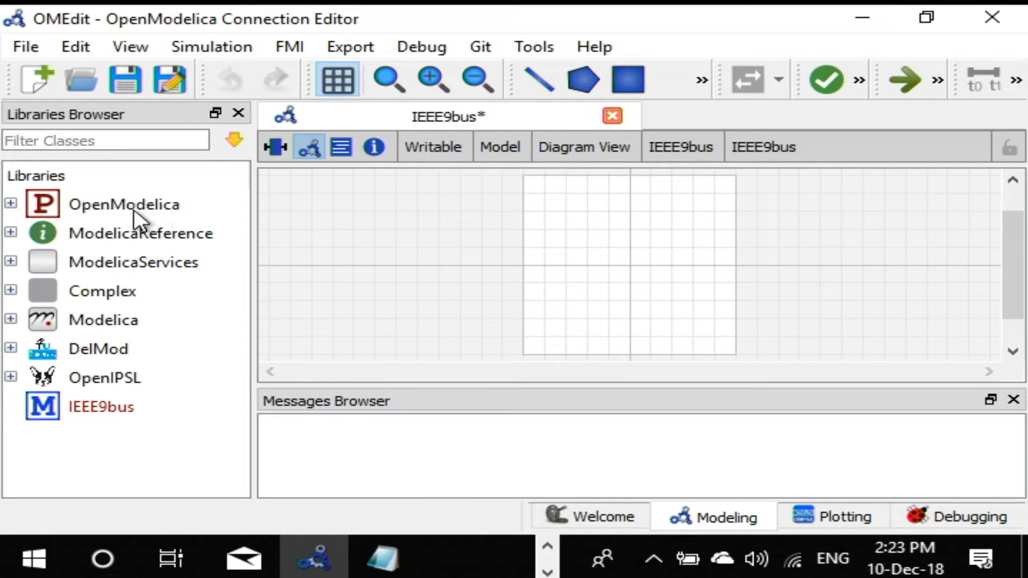
Expand the OpenIPSL library's Electrical package and locate the Bus component among the Buses.
click(12, 377)
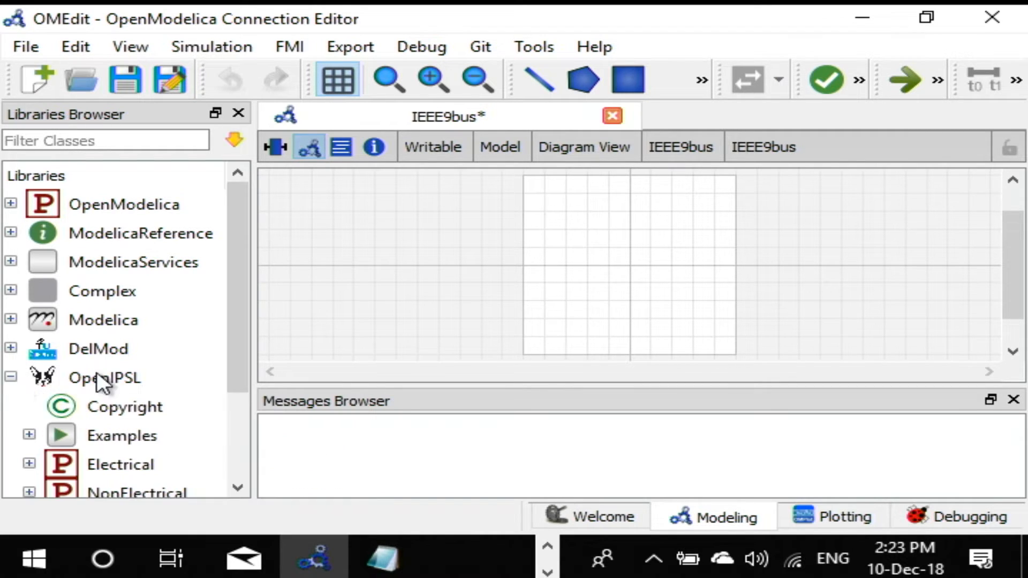
scroll(104, 380, down, 2)
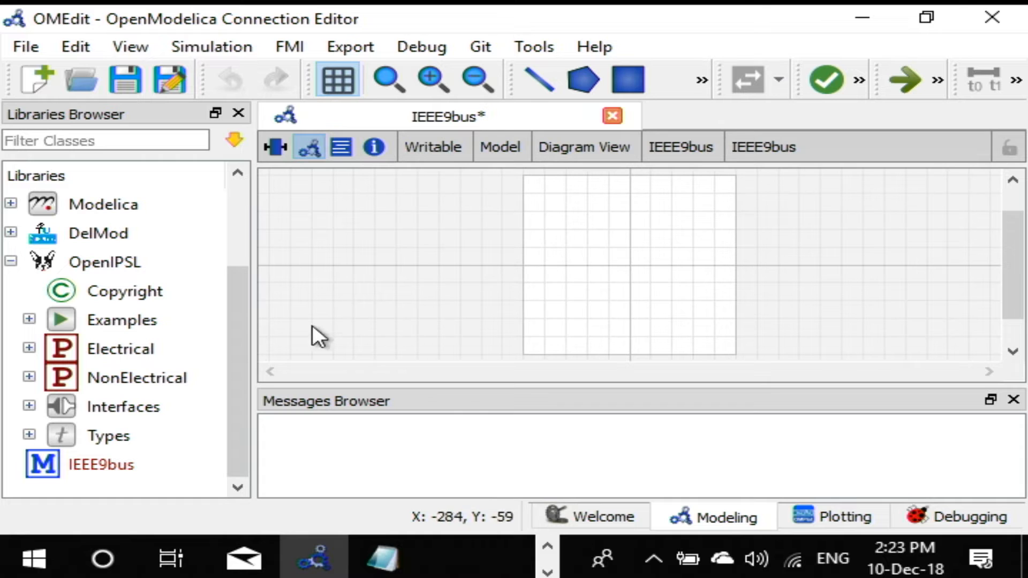
click(29, 351)
scroll(42, 374, down, 2)
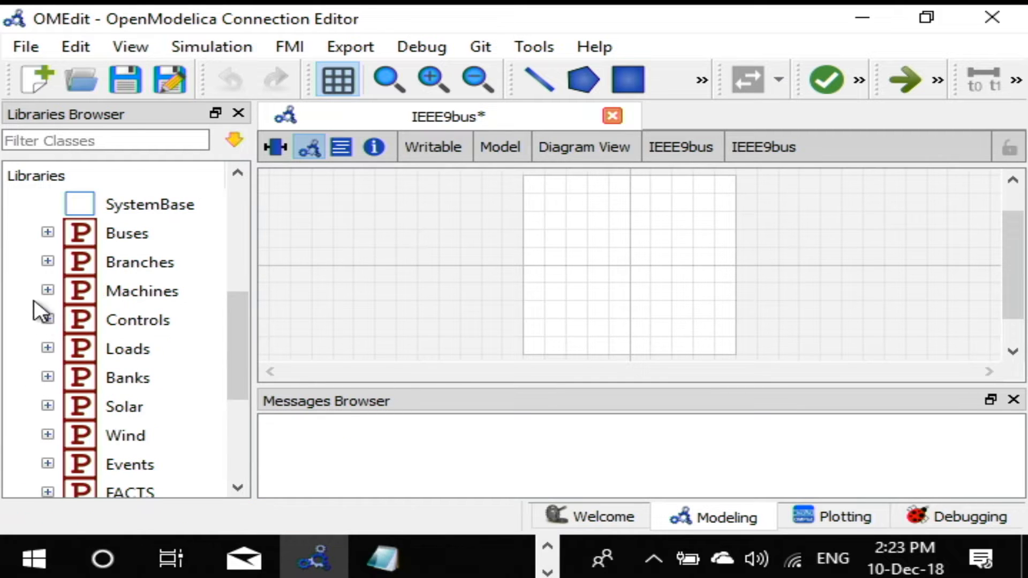
click(48, 233)
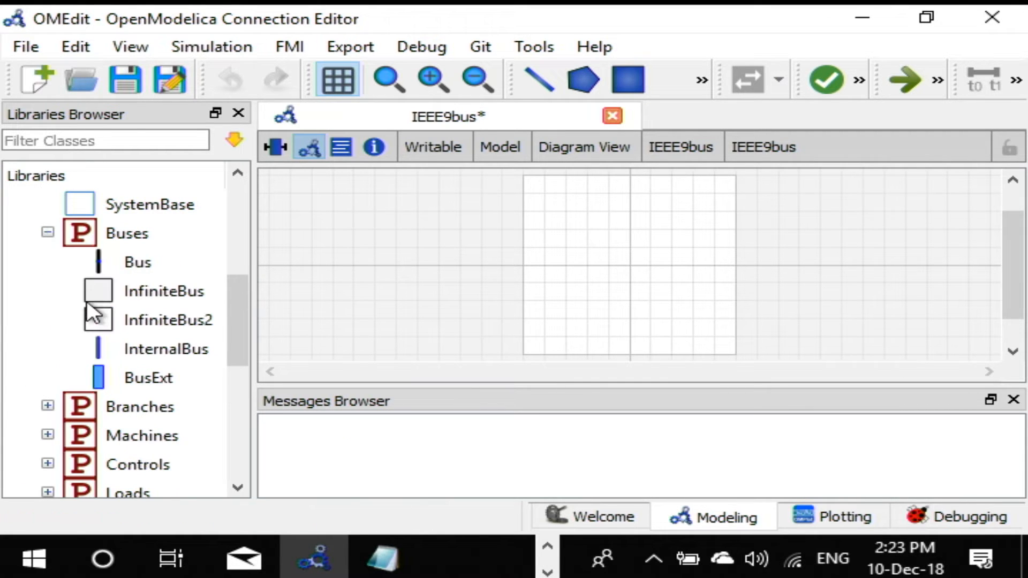
click(117, 262)
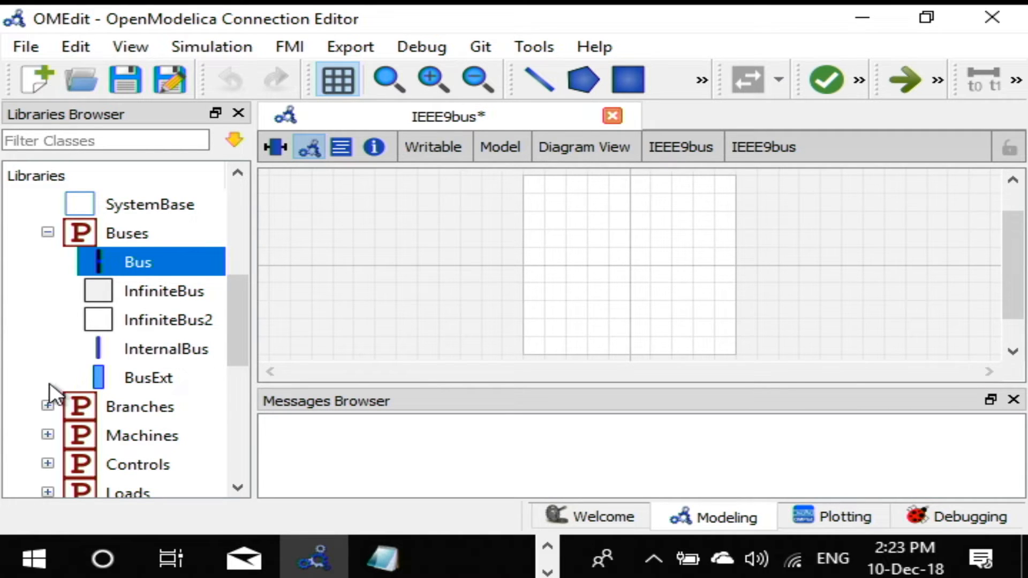
Browse the PSAT machine models and the Loads package within OpenIPSL's Electrical package.
scroll(46, 412, down, 2)
scroll(118, 260, up, 2)
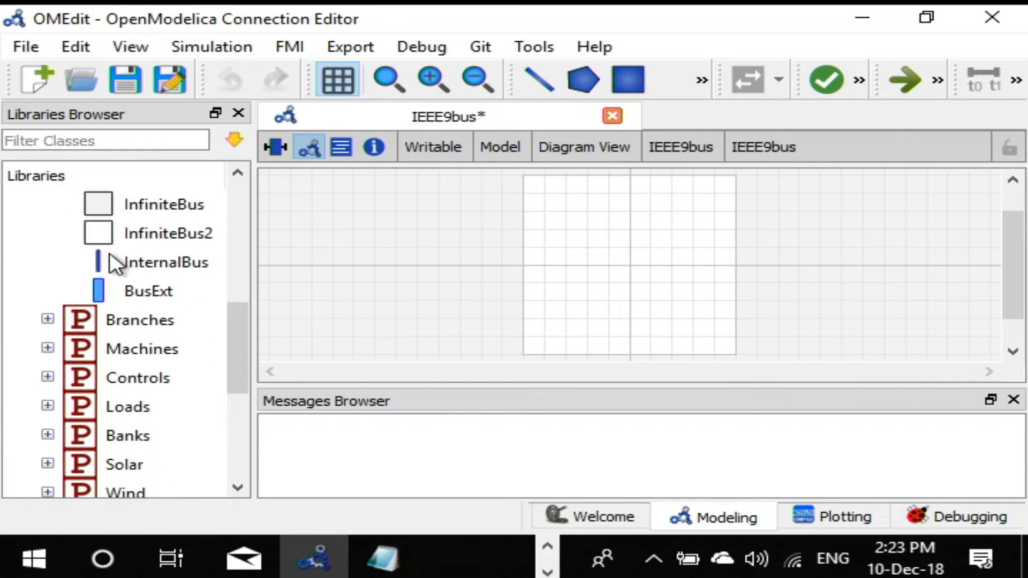
scroll(89, 311, down, 1)
click(48, 348)
click(66, 377)
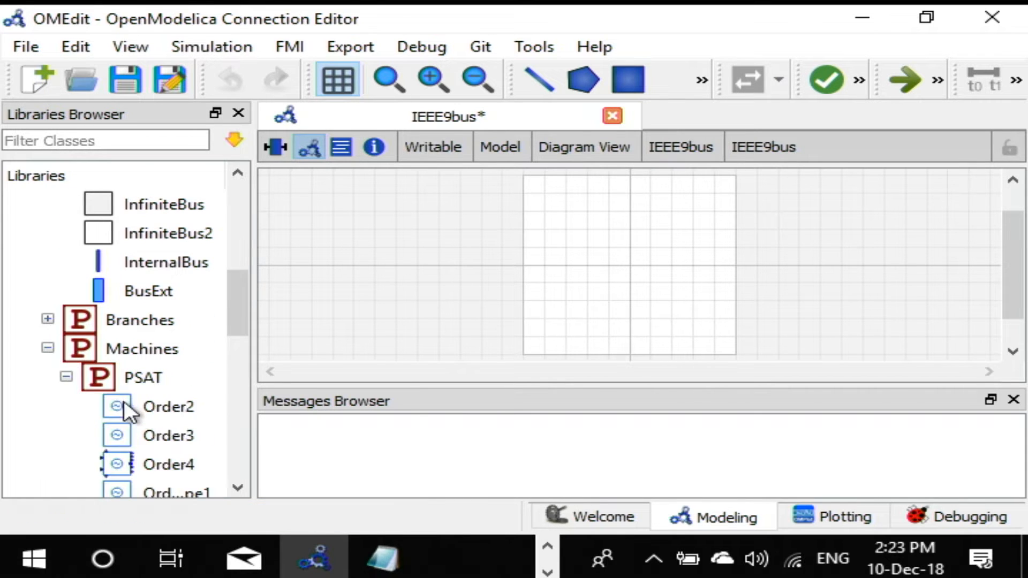
scroll(129, 412, down, 2)
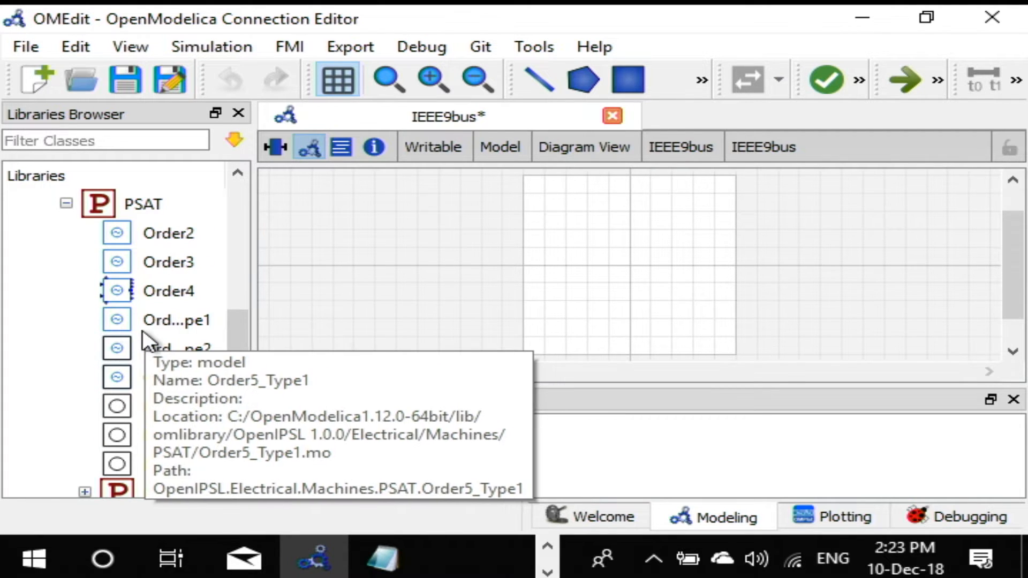
scroll(142, 327, down, 3)
click(48, 320)
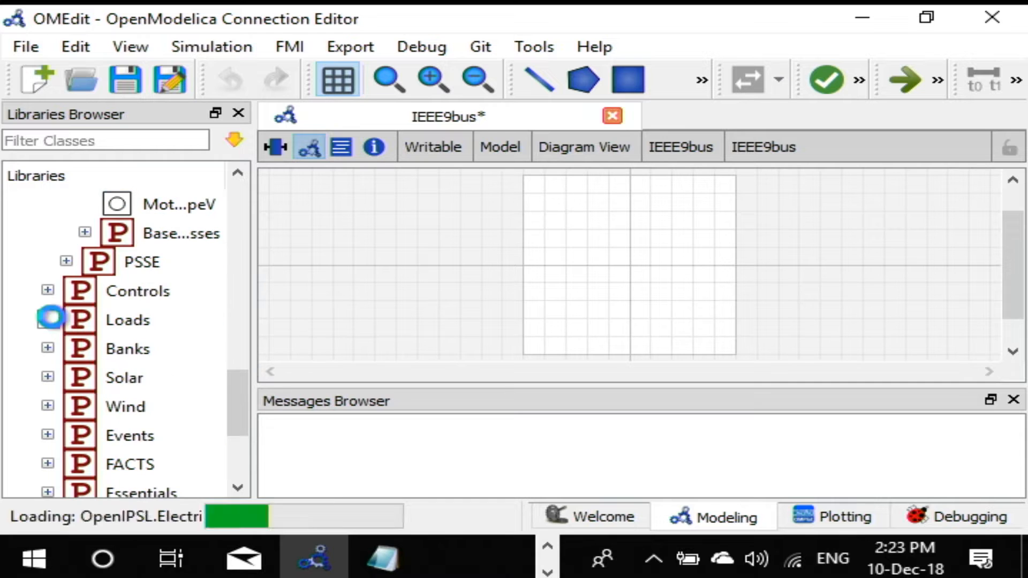
scroll(62, 373, down, 2)
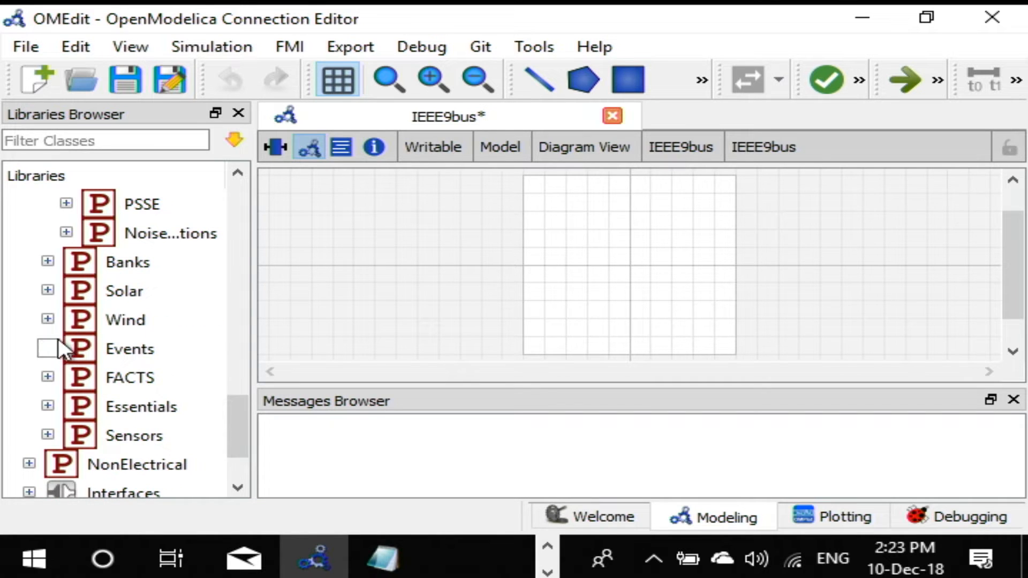
Locate the PwLine component in the Branches package and look through the remaining Electrical packages.
scroll(70, 386, up, 6)
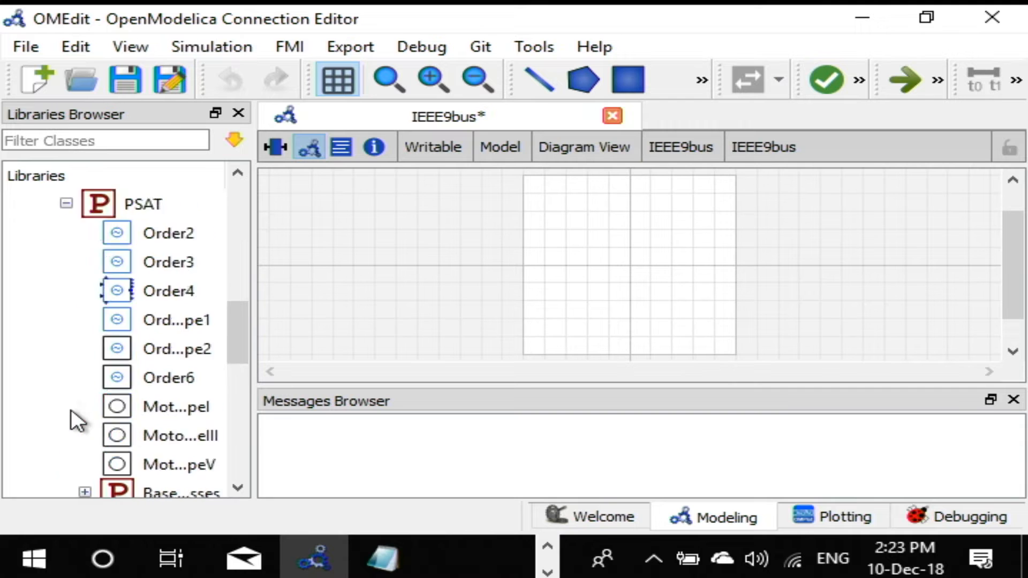
scroll(72, 413, up, 2)
click(48, 320)
click(111, 351)
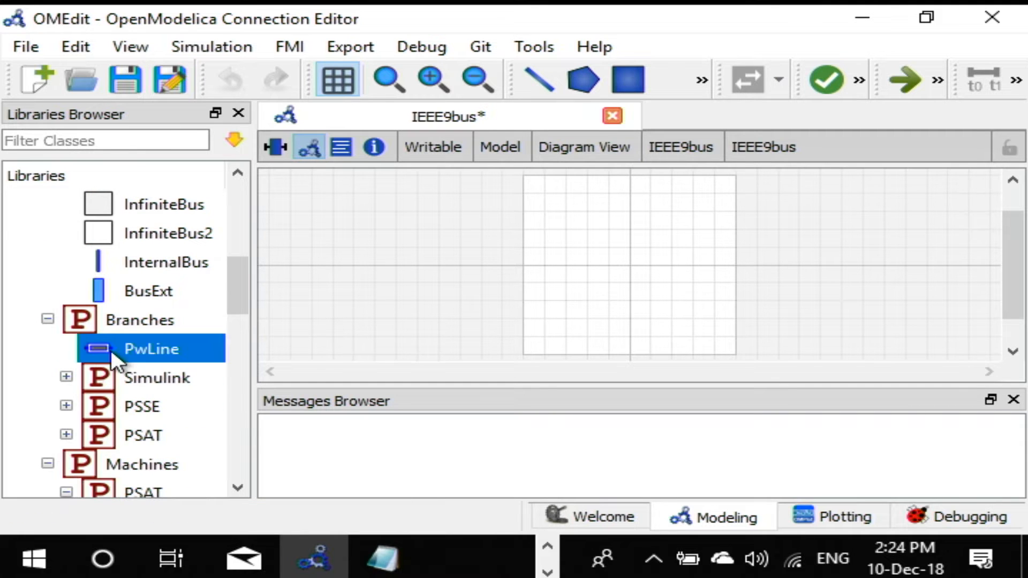
scroll(111, 382, down, 8)
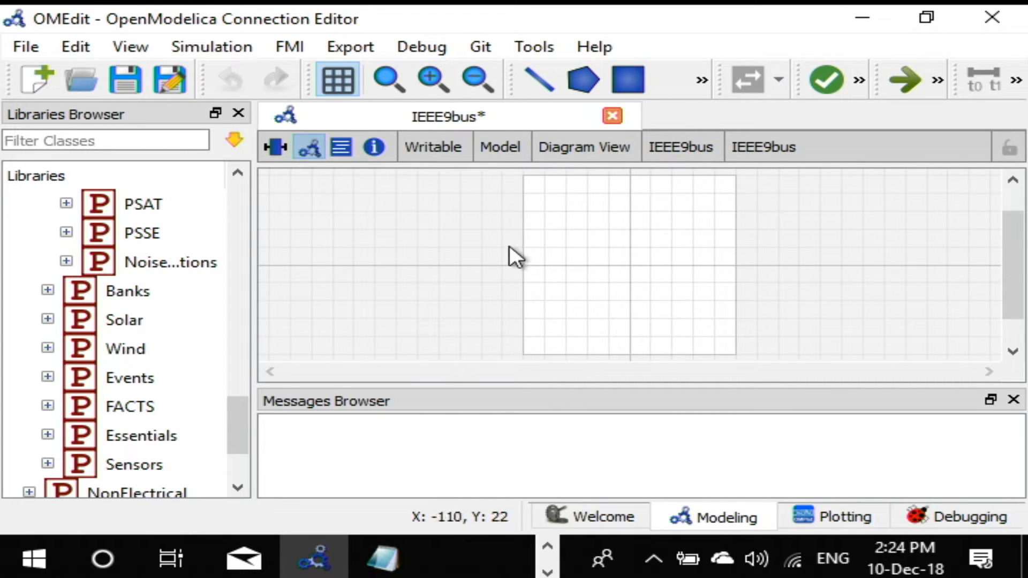
Place a Bus component named bus1 in the upper-left quadrant of the IEEE9bus diagram.
scroll(123, 257, up, 10)
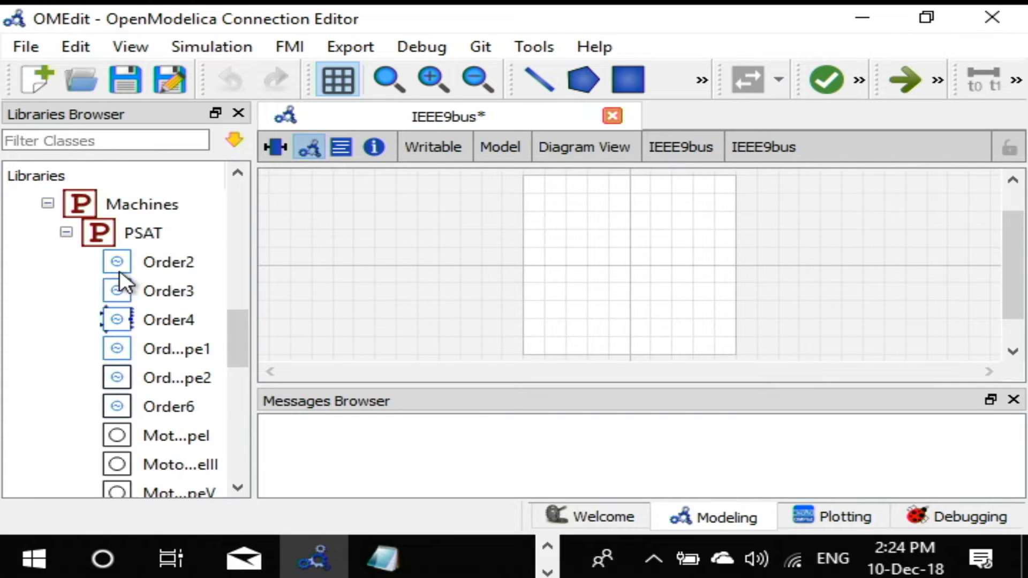
drag(140, 353, 573, 230)
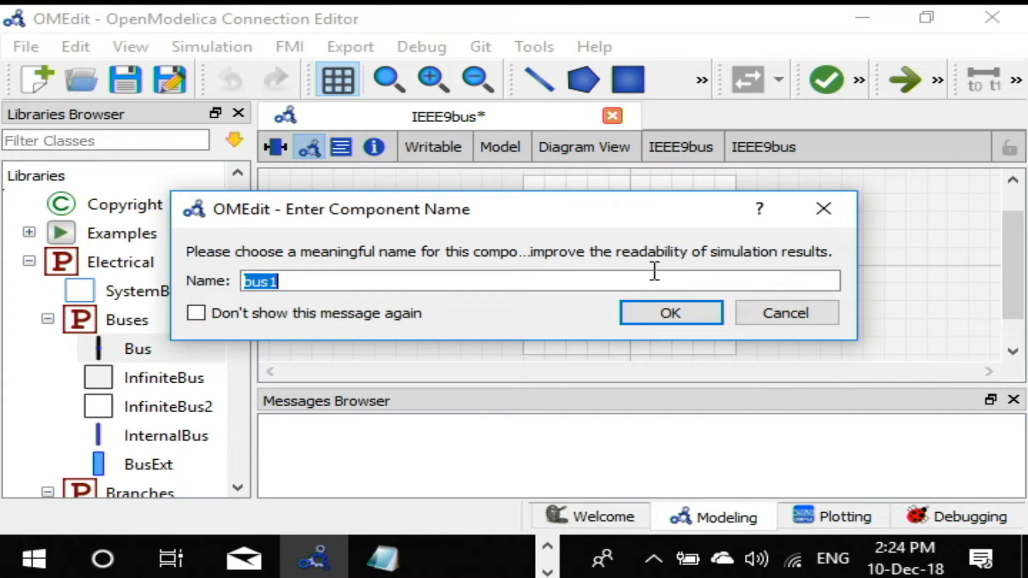
click(662, 320)
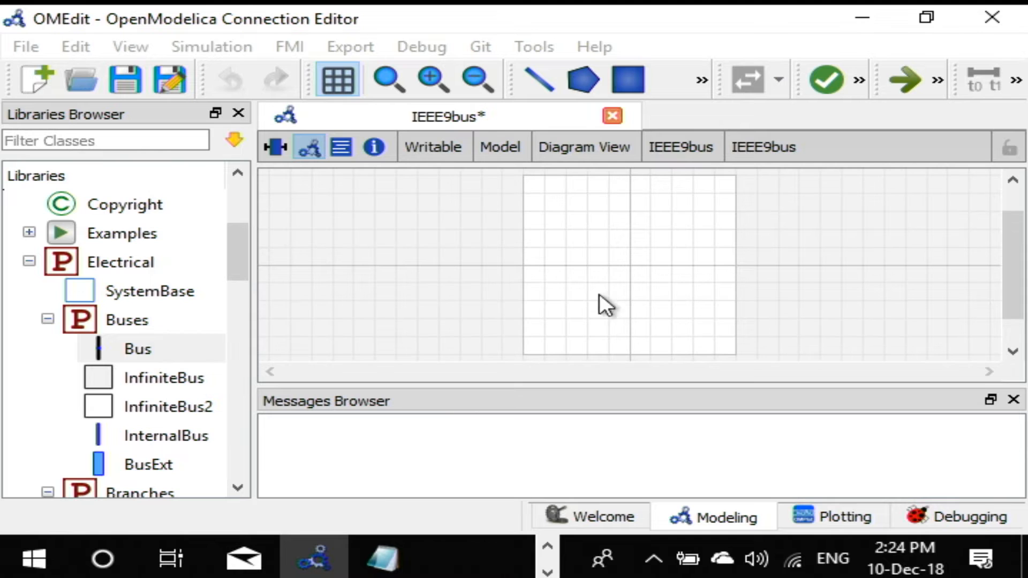
click(580, 269)
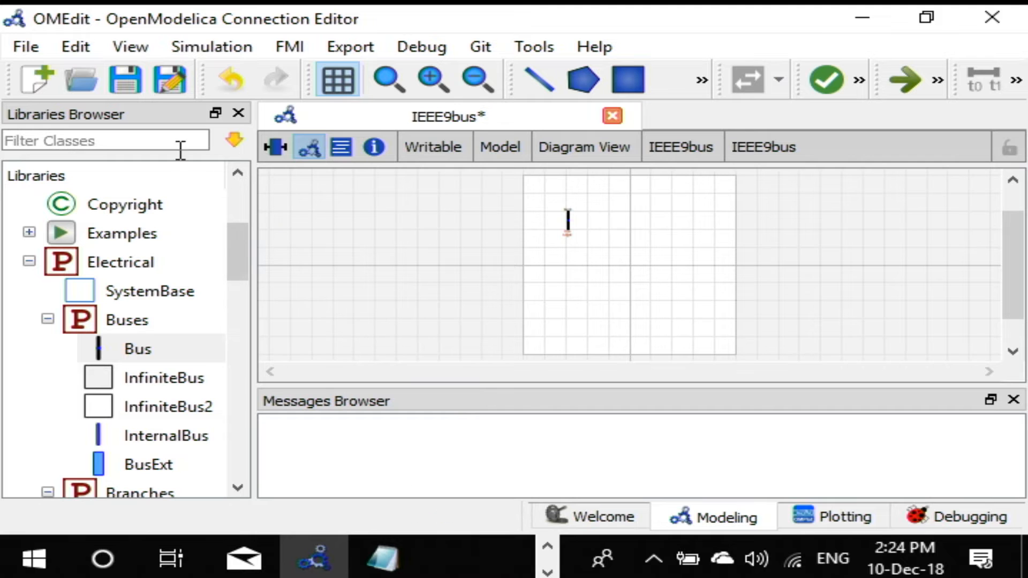
Load the NineBusBasic file from the "Part 1 - No controllers" folder and display its diagram.
click(95, 87)
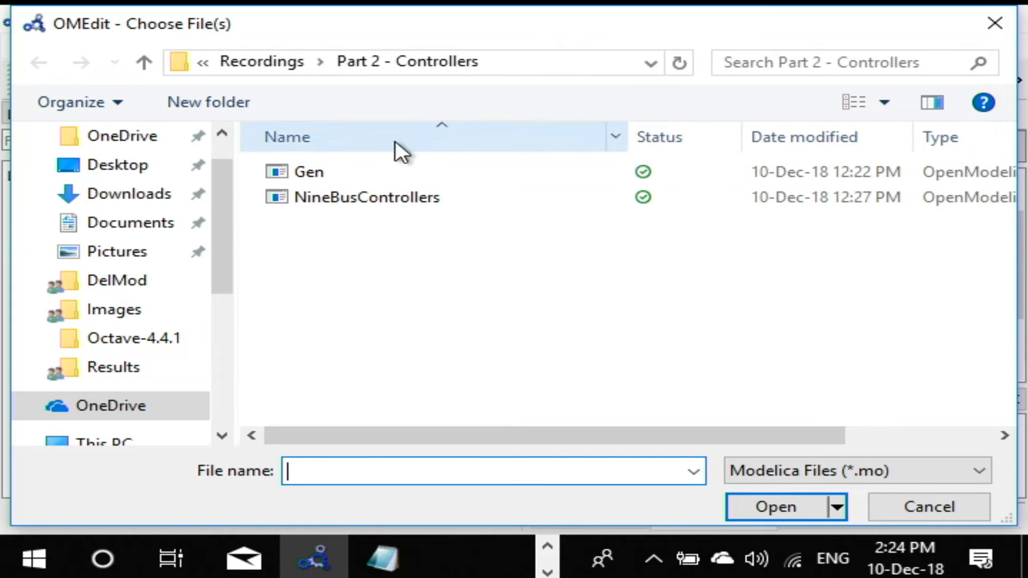
click(260, 62)
double_click(352, 202)
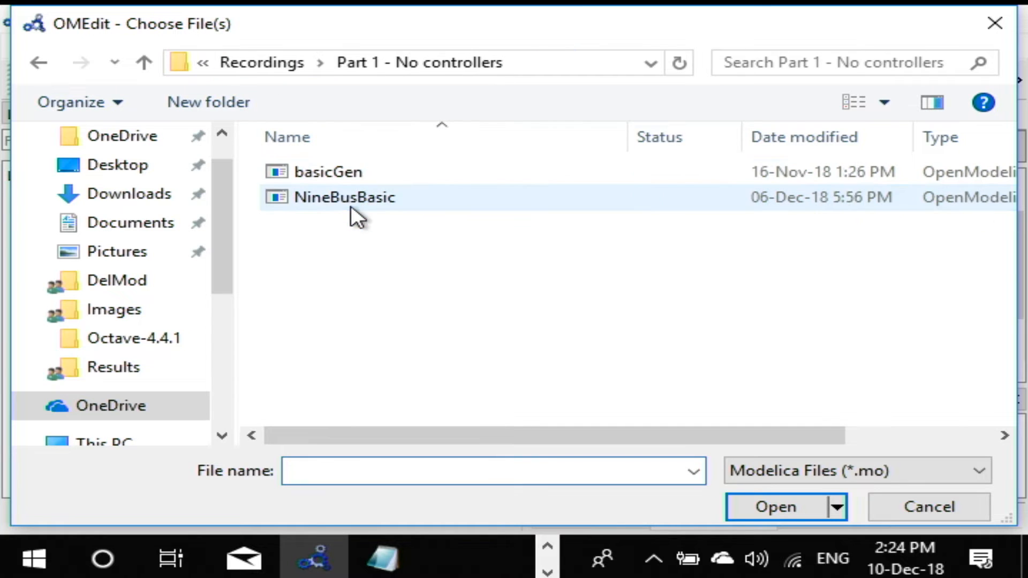
double_click(342, 194)
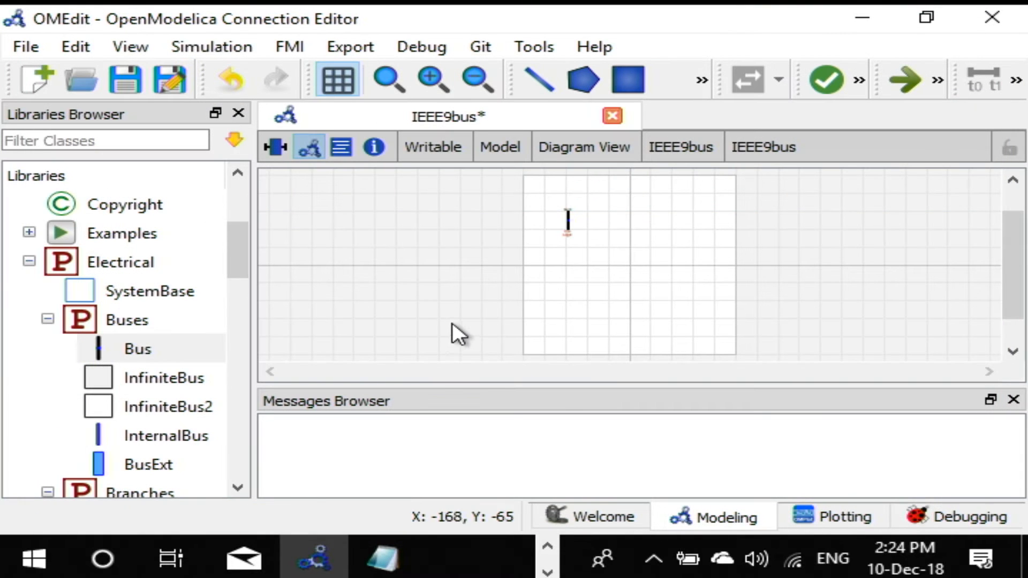
drag(250, 257, 197, 465)
double_click(156, 462)
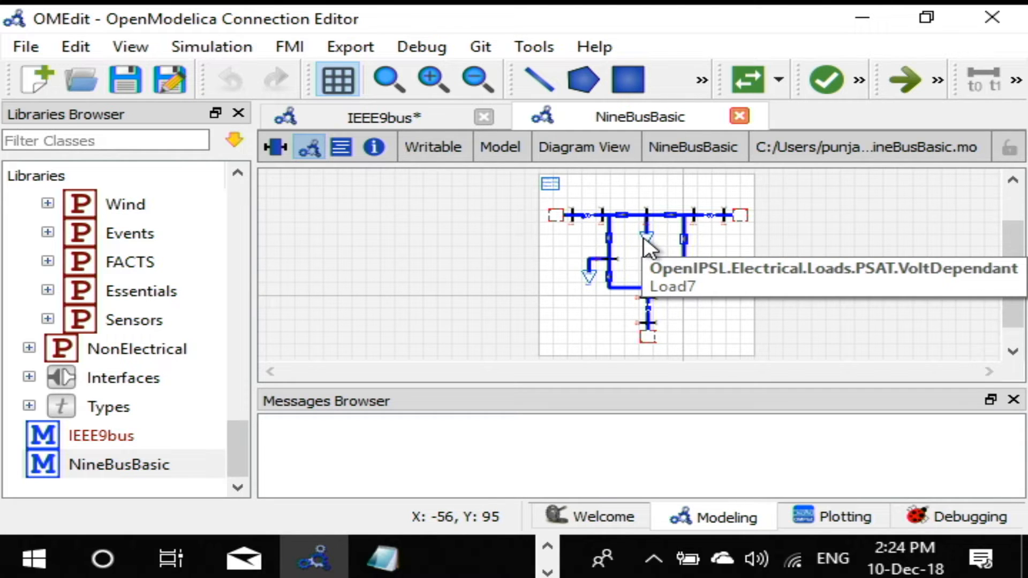
Try to view generator gen2's parameters, and inspect the attributes of line L54 in the NineBusBasic diagram.
double_click(557, 215)
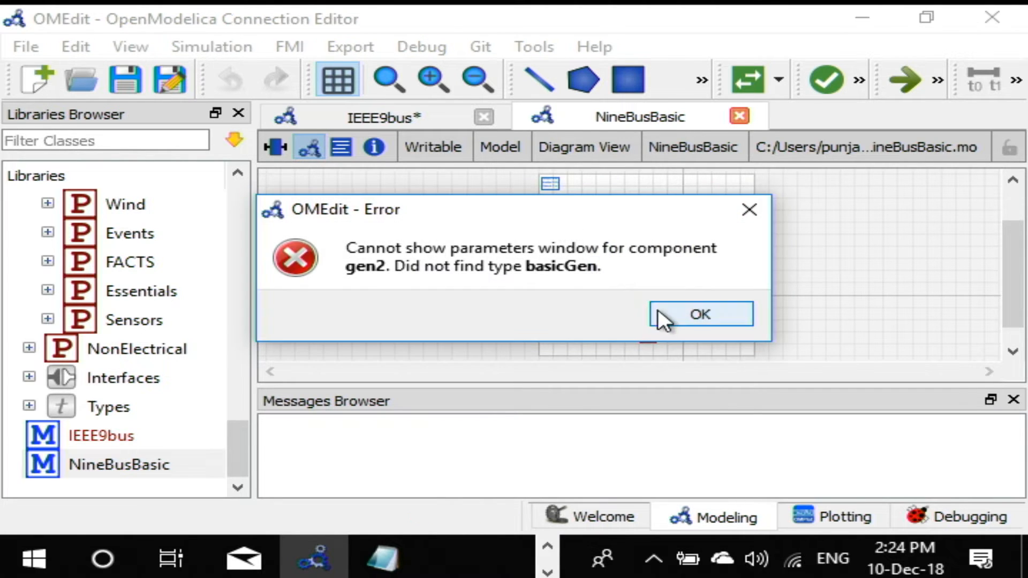
click(657, 313)
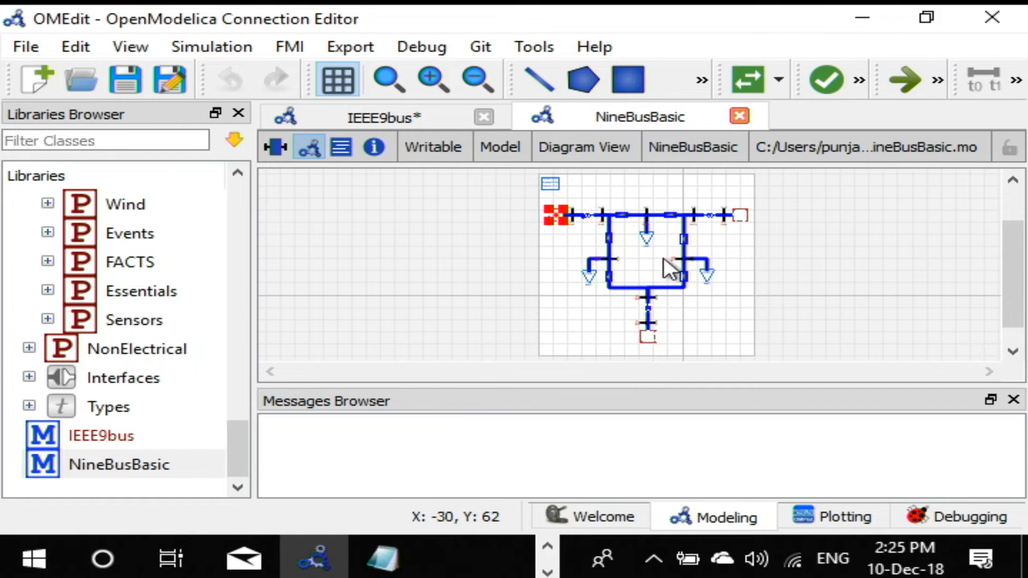
right_click(683, 279)
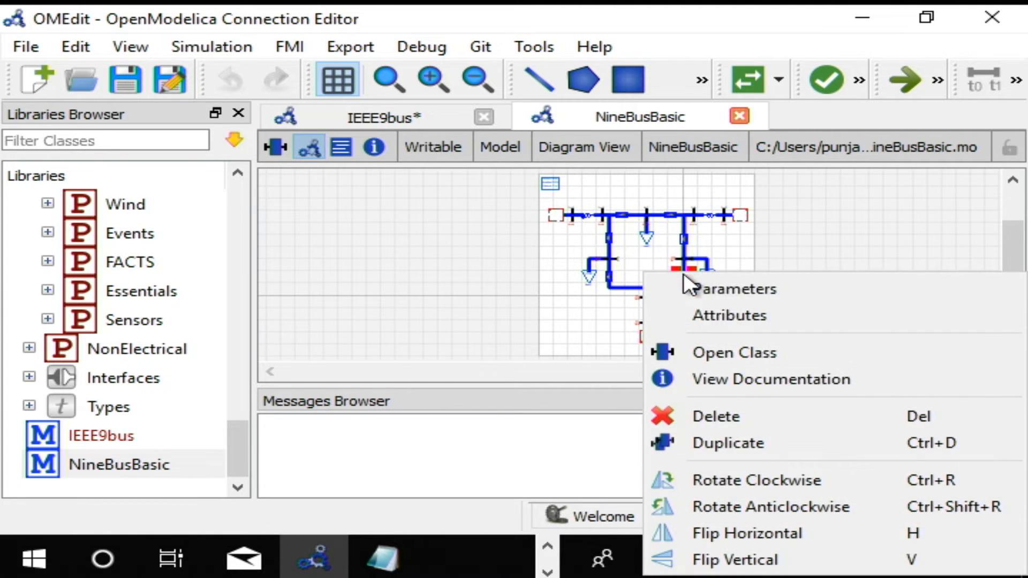
click(690, 294)
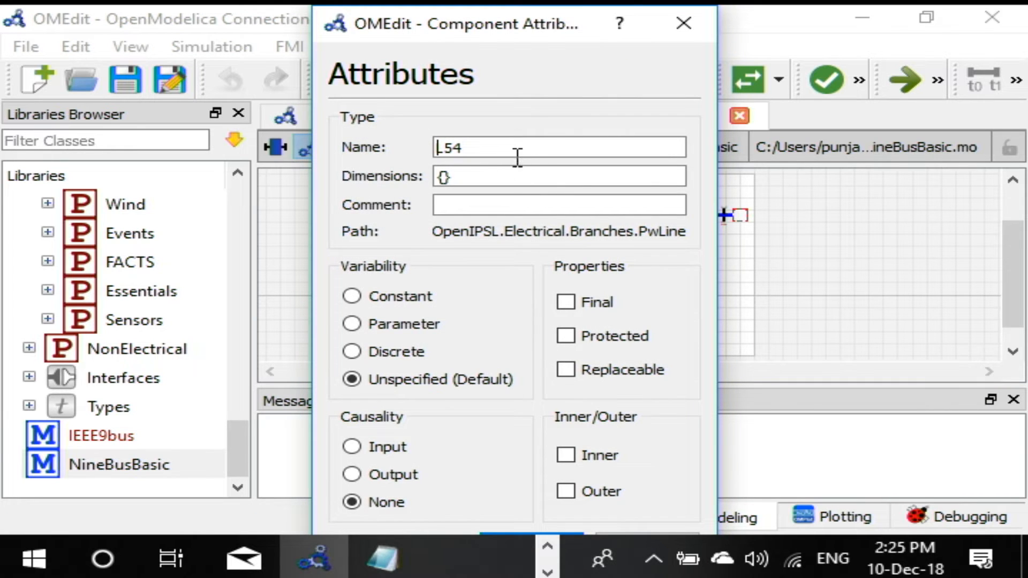
click(696, 23)
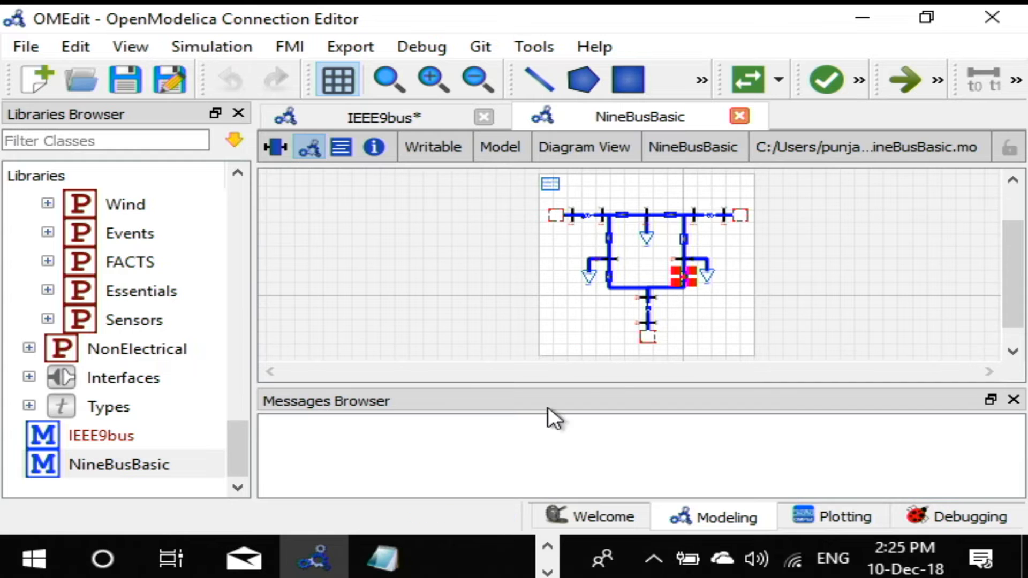
click(655, 311)
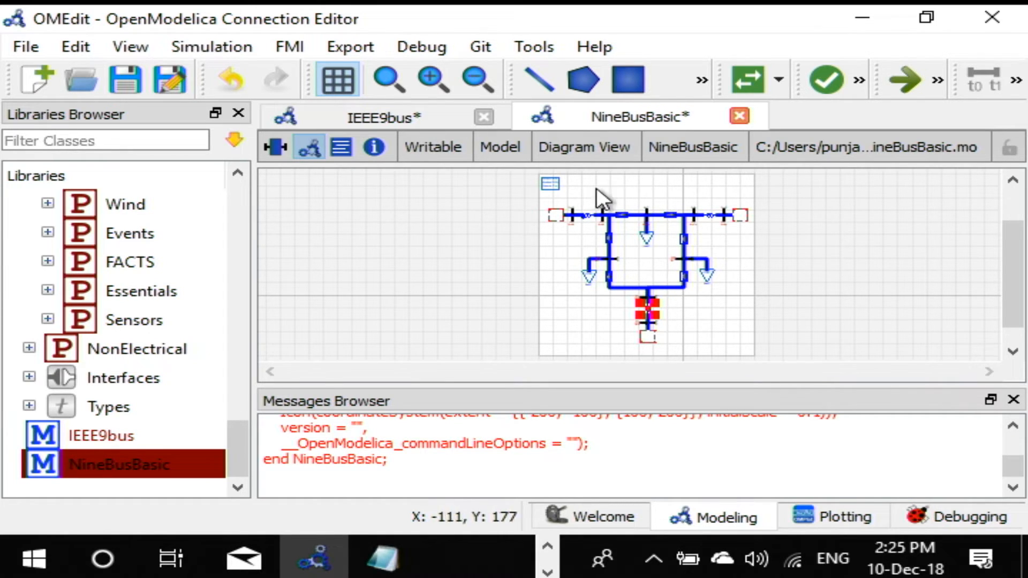
Find the SystemBase class in OpenIPSL's Electrical package and identify its SysData instance in the NineBusBasic diagram.
drag(553, 189, 554, 190)
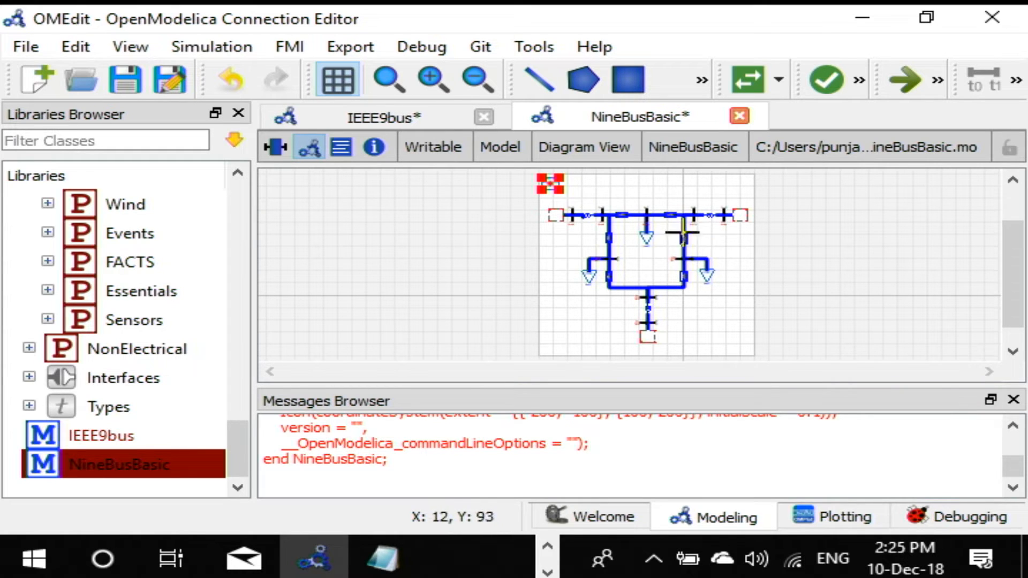
scroll(122, 266, up, 10)
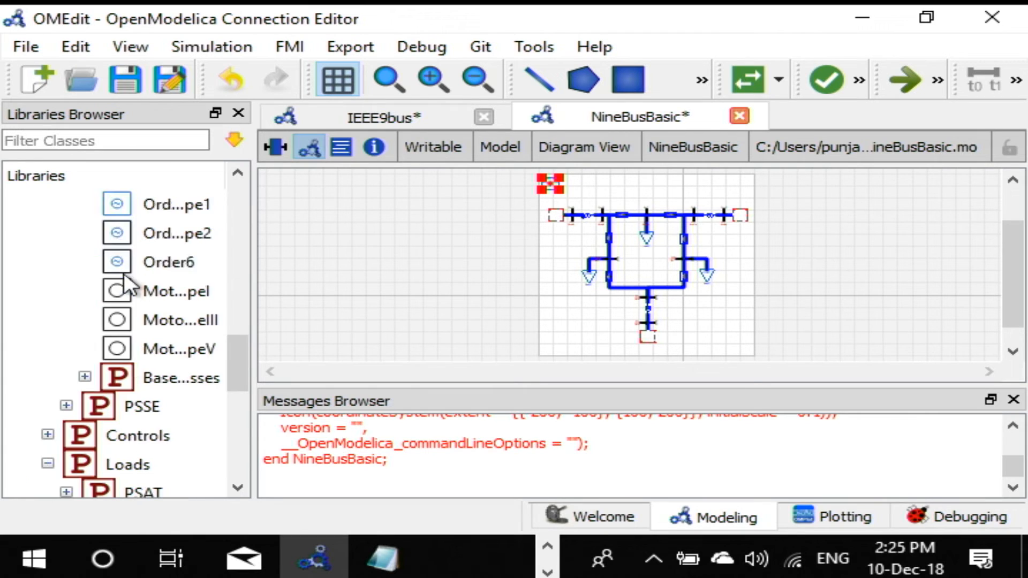
click(47, 261)
click(47, 291)
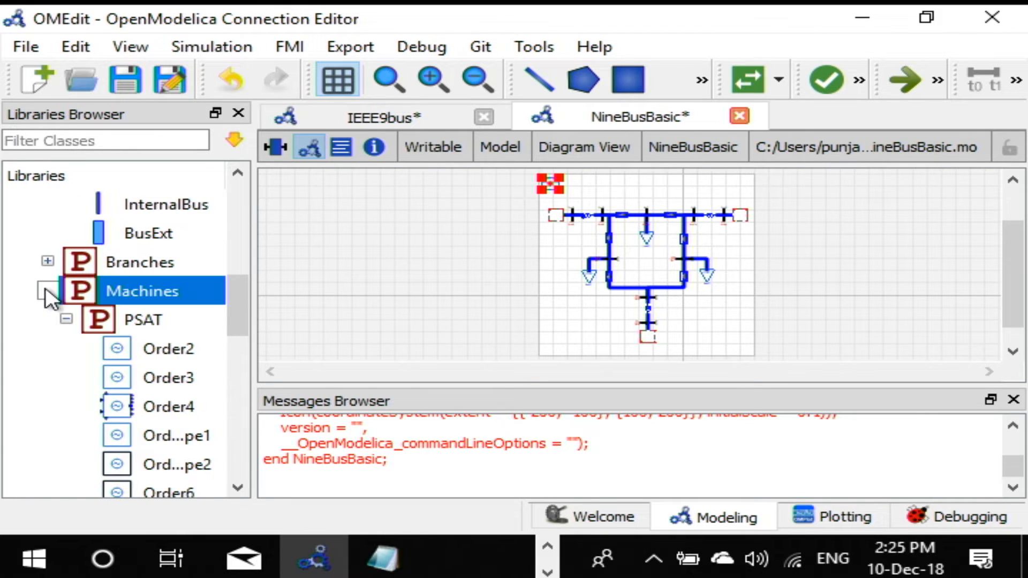
click(47, 290)
scroll(85, 305, up, 4)
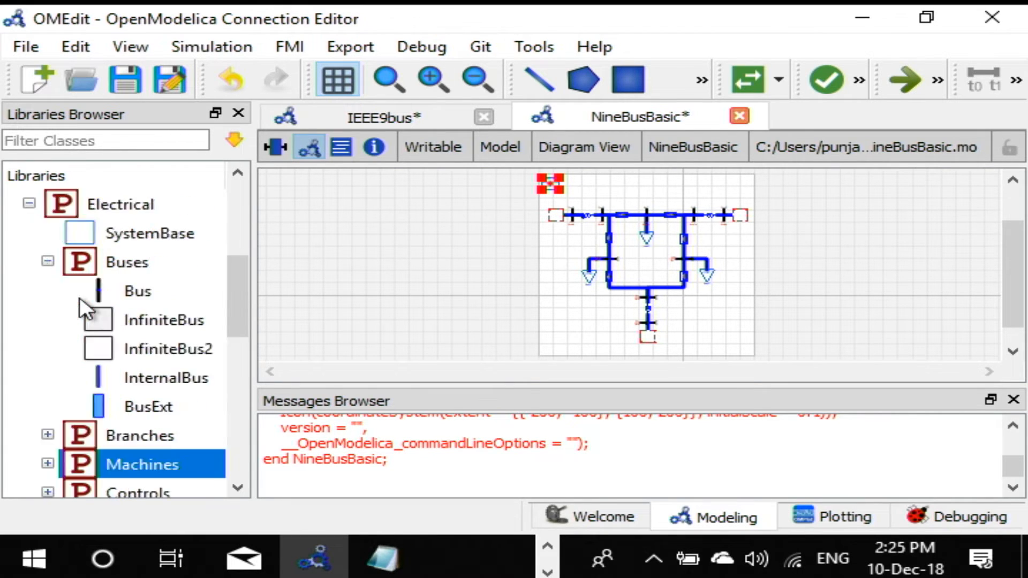
click(47, 437)
click(120, 411)
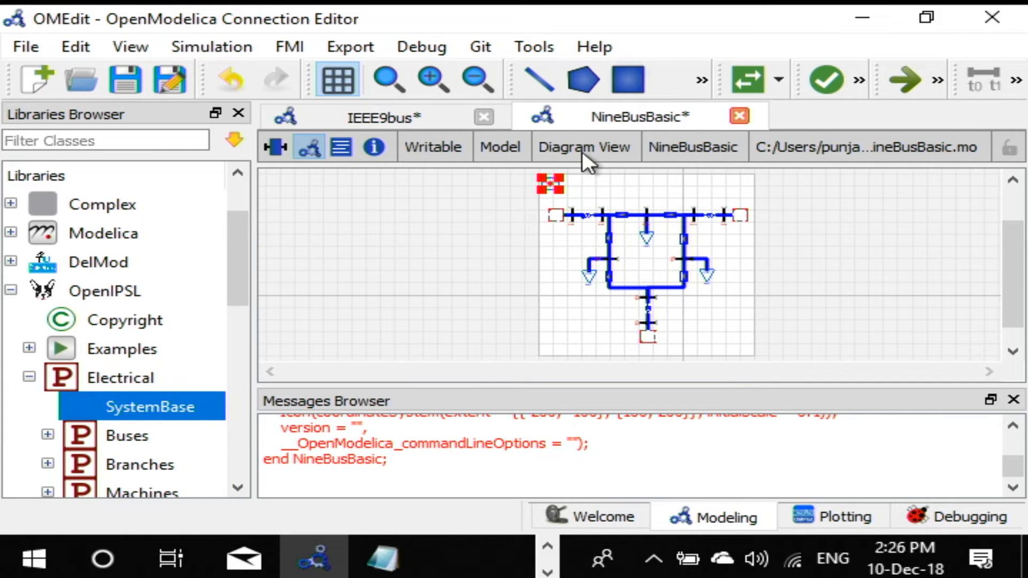
click(547, 185)
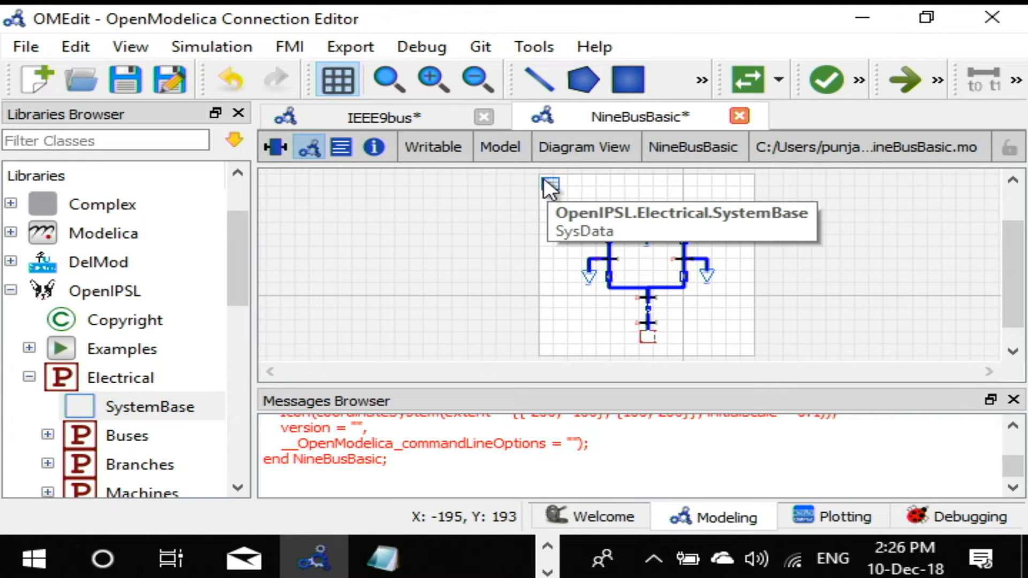
click(545, 180)
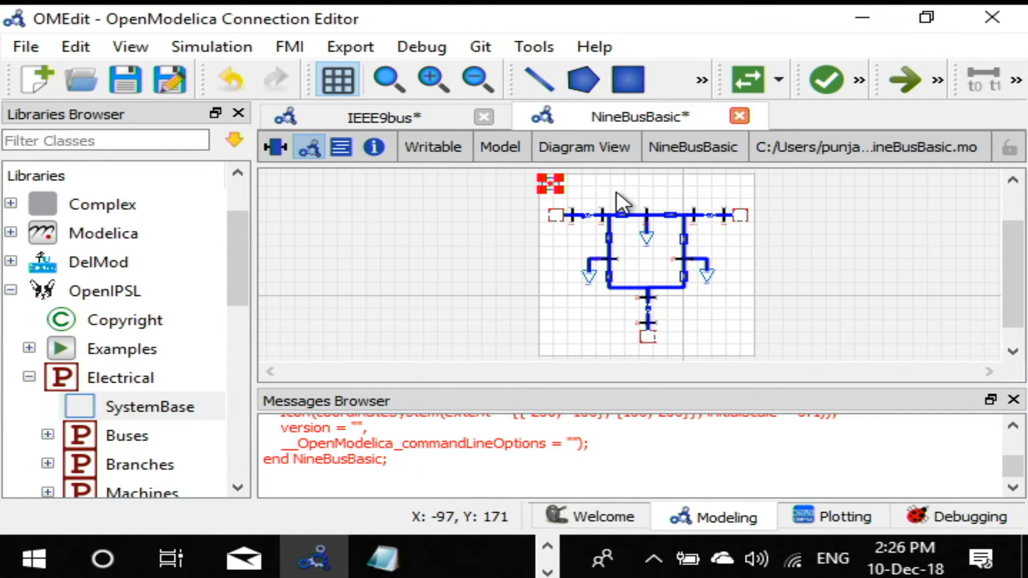
Expand the Machines package of OpenIPSL down to its PSAT machine models and save the NineBusBasic model.
click(667, 194)
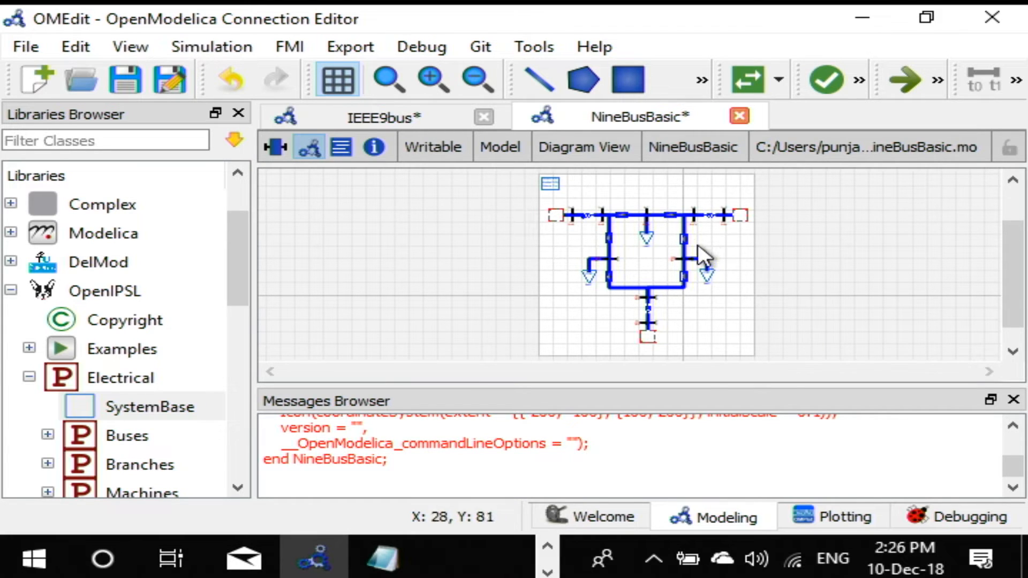
click(154, 402)
scroll(150, 399, down, 2)
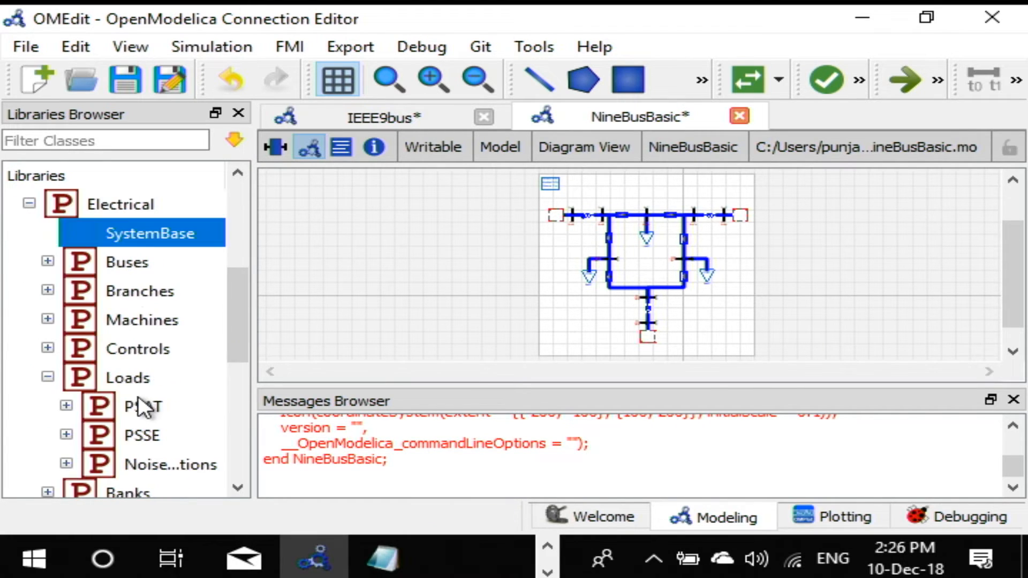
click(48, 319)
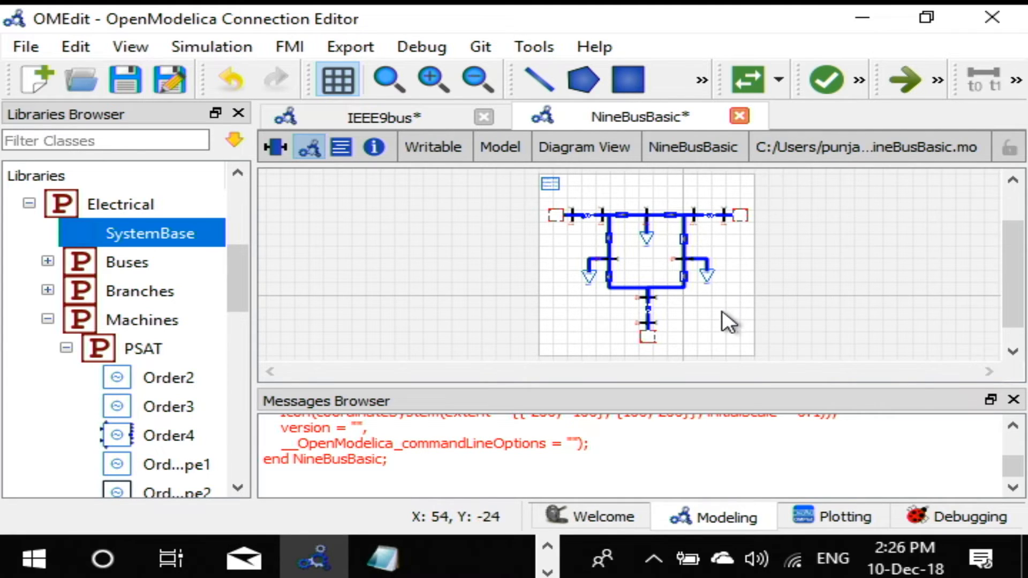
key(ctrl+s)
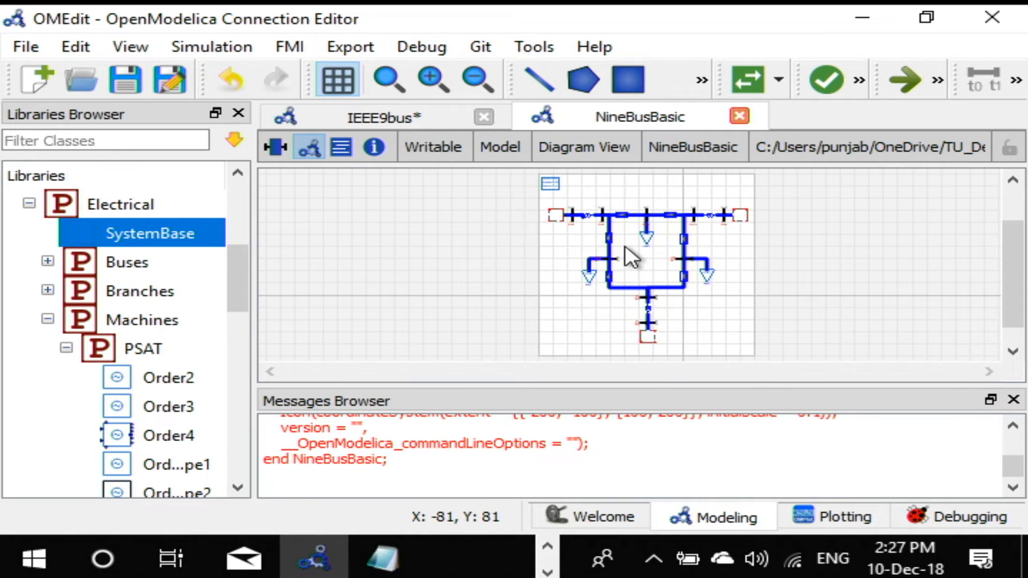
Create a new Modelica class named Gen with the Model specialization.
click(45, 84)
text(Gen)
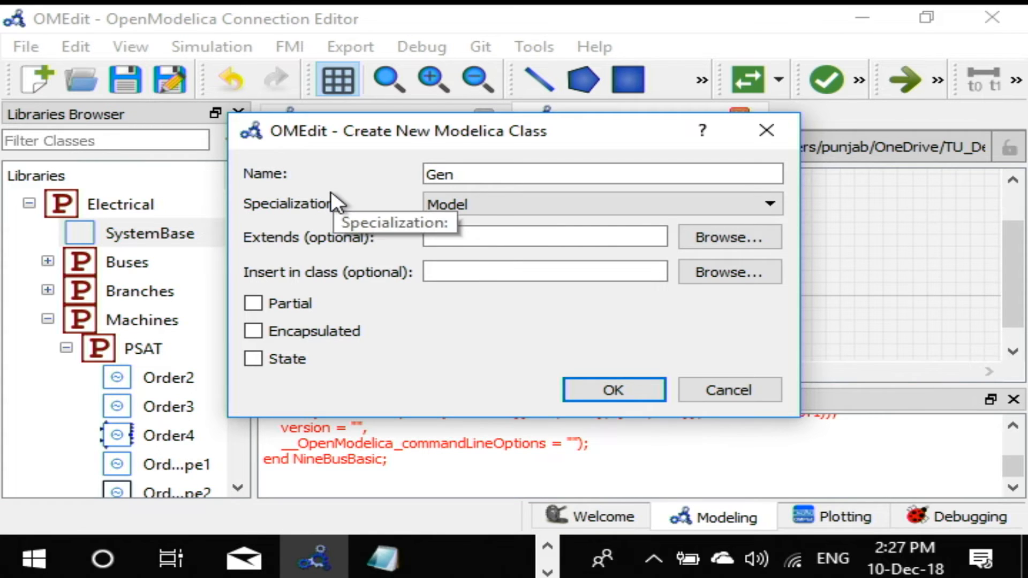
click(616, 389)
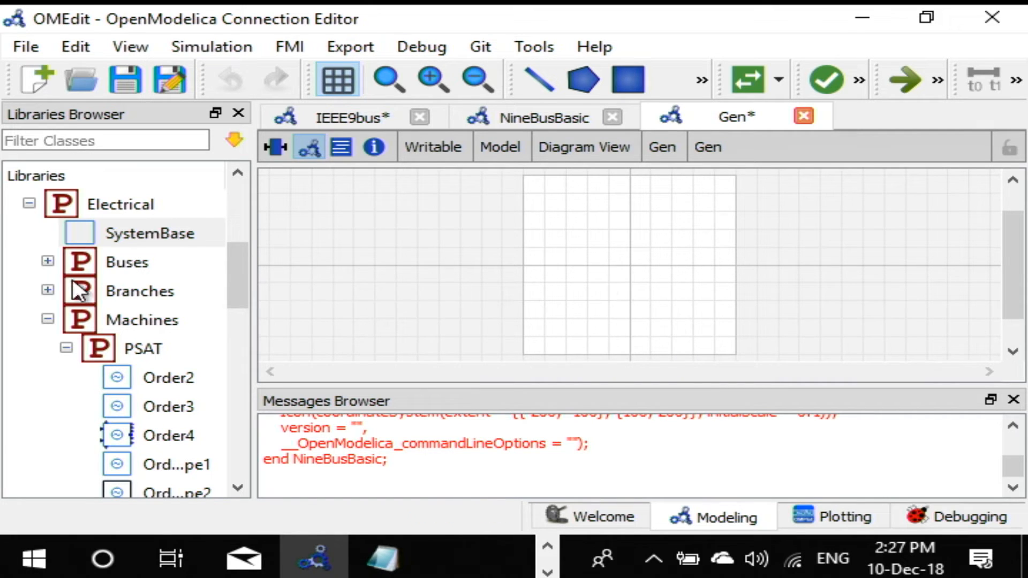
Place a PSAT Order4 machine named Syn1 near the centre of the Gen diagram.
drag(162, 435, 567, 245)
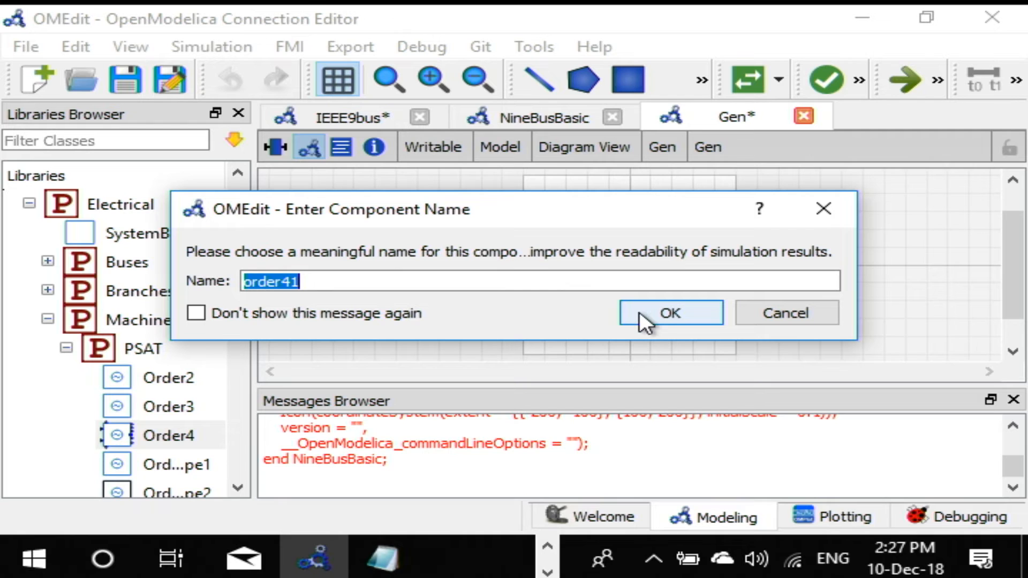
text(Sy)
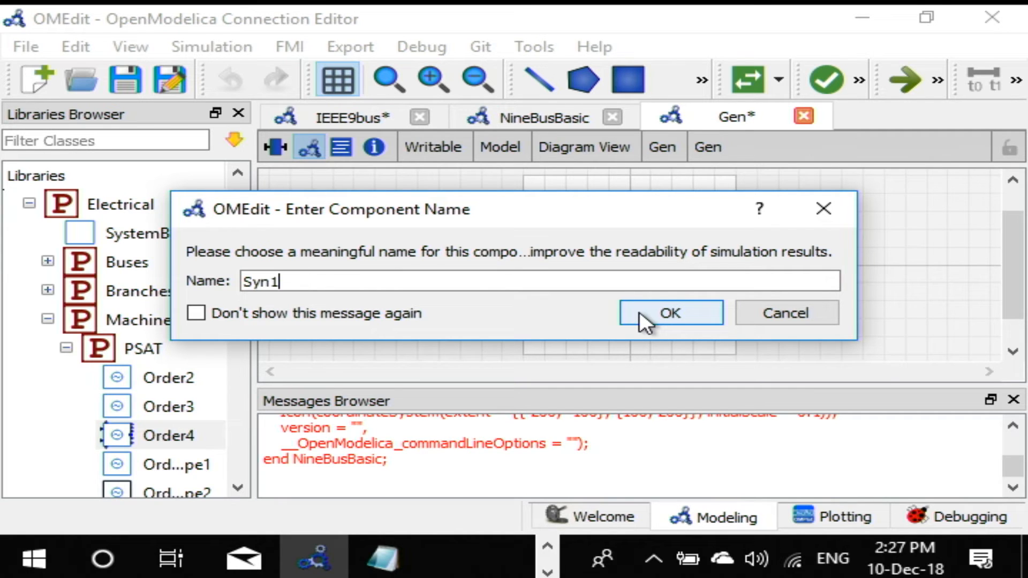
text(n1)
click(666, 312)
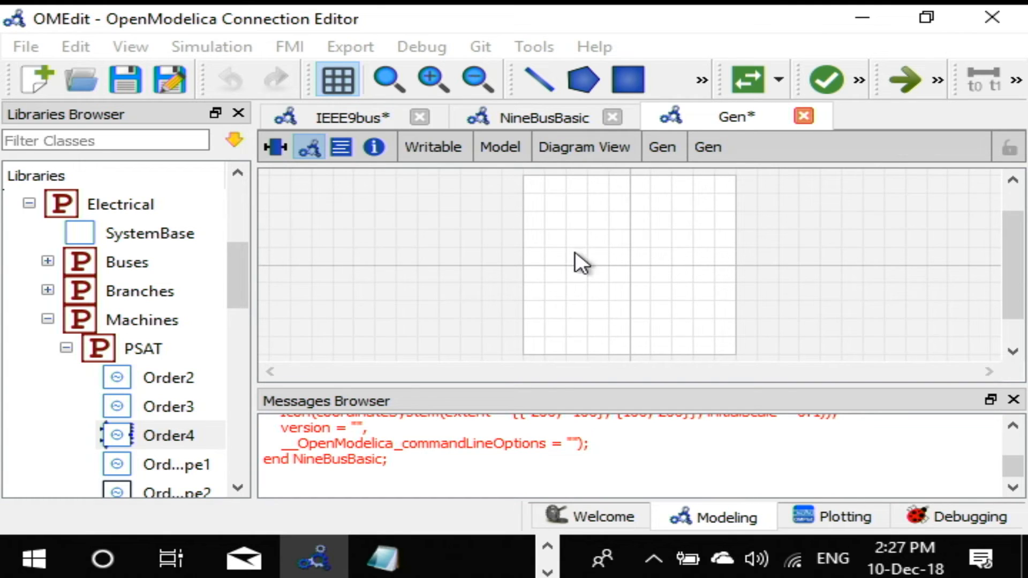
click(625, 283)
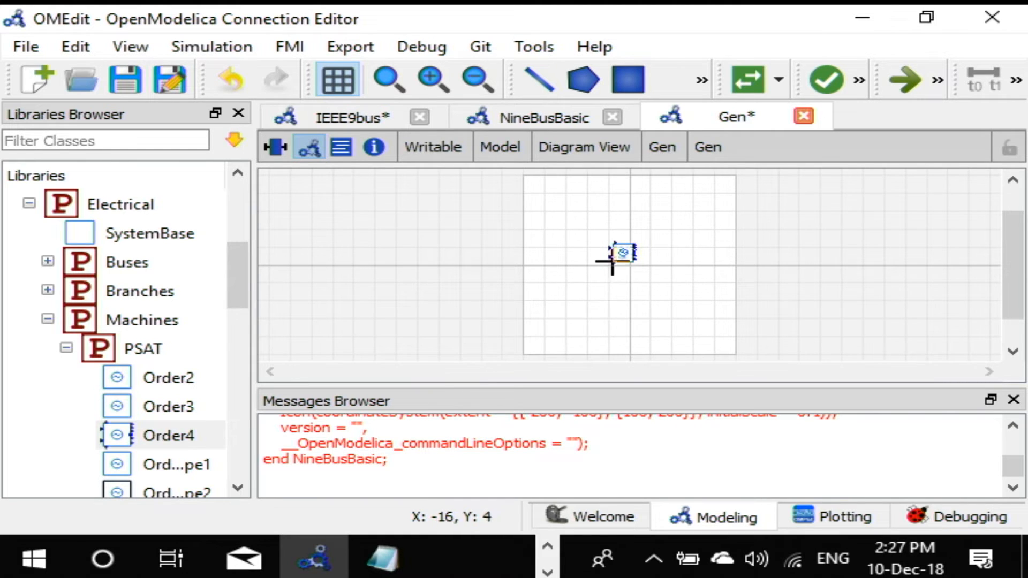
Connect Syn1's vf0 output to its vf input with a line routed around the machine's upper-left corner.
scroll(612, 261, up, 10)
scroll(553, 246, up, 3)
scroll(549, 278, down, 1)
click(549, 248)
click(478, 227)
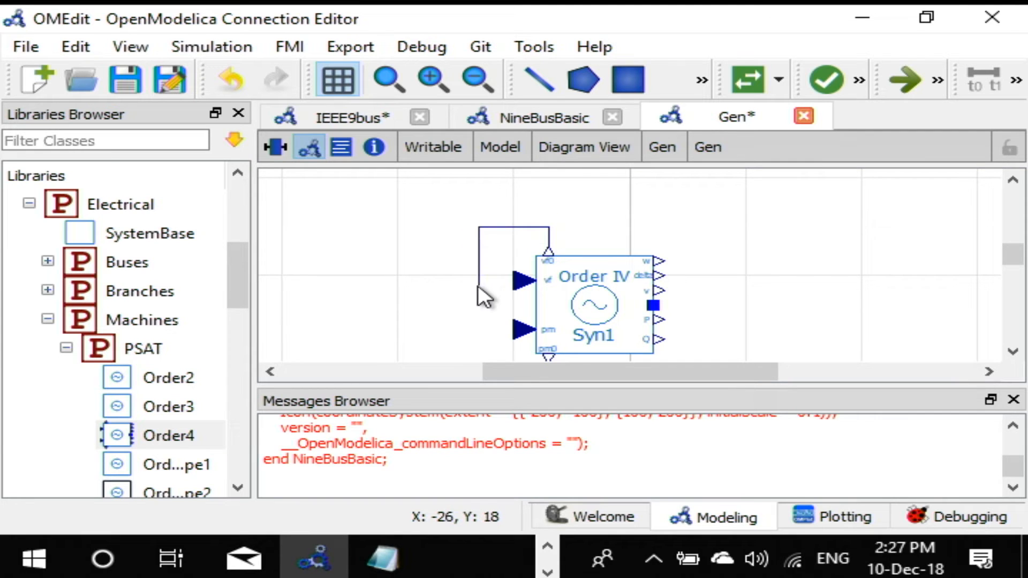
click(515, 279)
Connect Syn1's pm0 output to its pm input with a line routed around the machine's lower-left corner.
scroll(515, 279, down, 1)
click(548, 304)
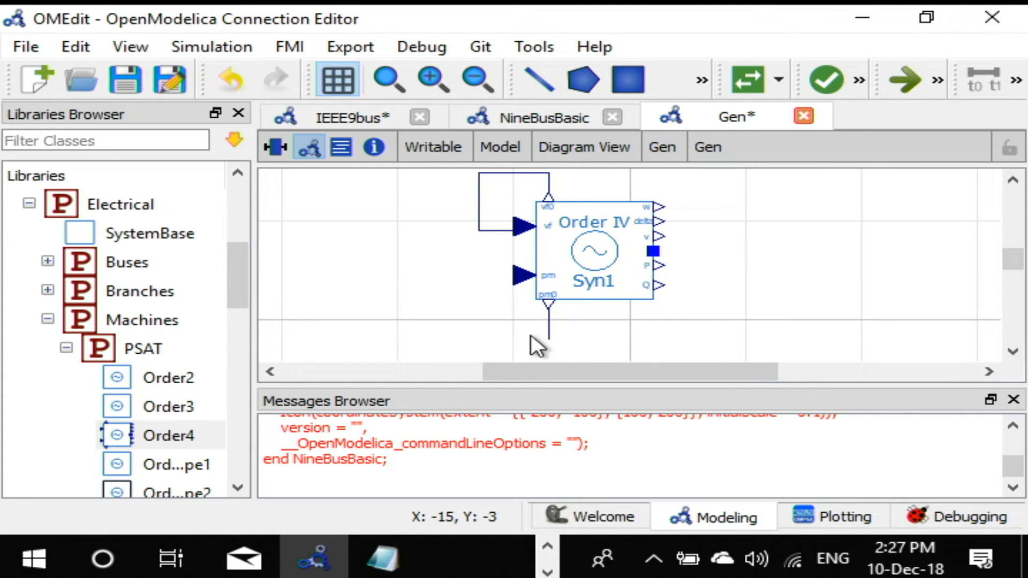
click(479, 320)
click(515, 279)
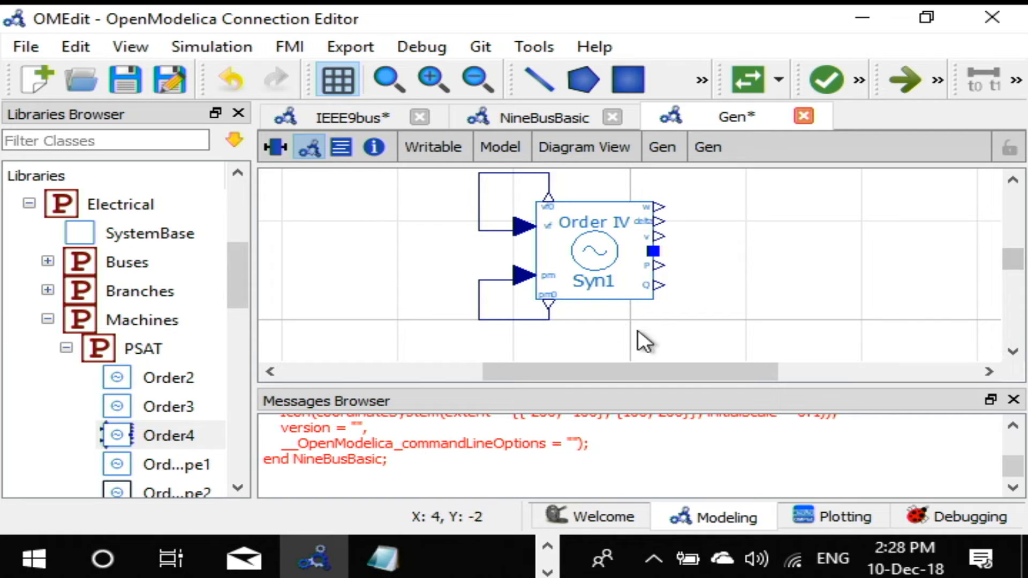
Place a PwPin component from OpenIPSL's Interfaces package to the right of Syn1 in the Gen diagram and name it p.
click(49, 320)
scroll(54, 321, down, 1)
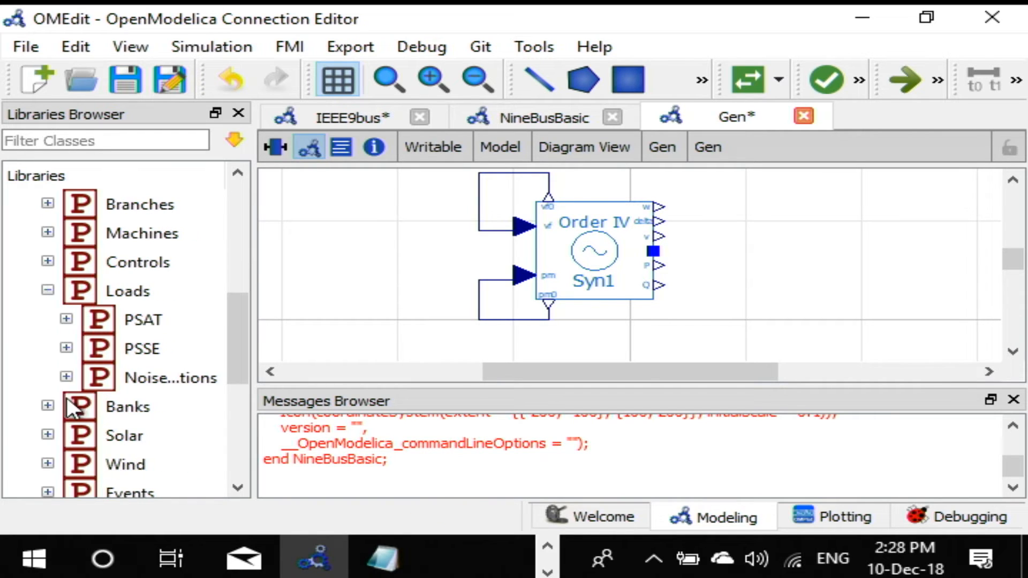
click(47, 289)
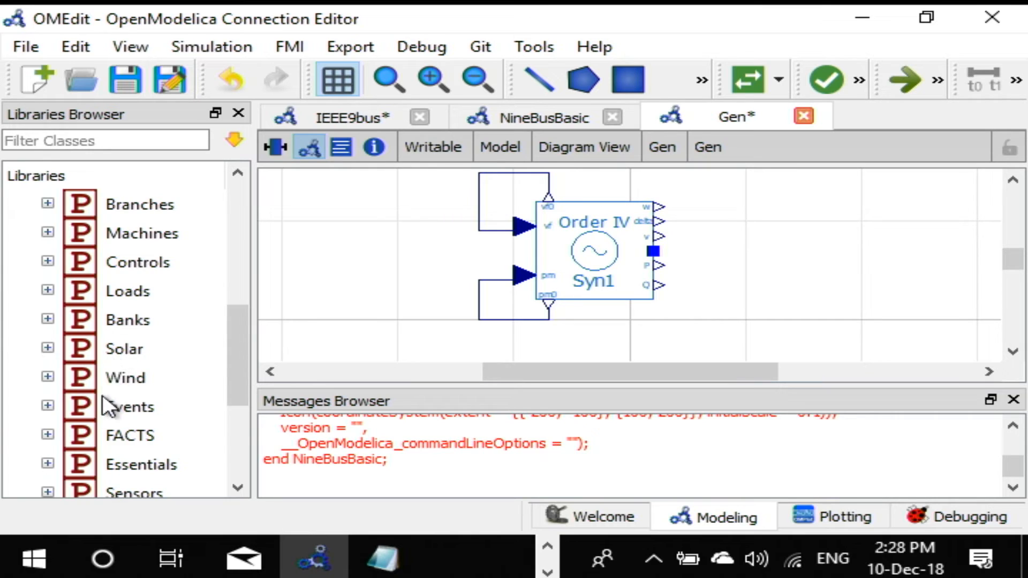
scroll(102, 396, down, 1)
scroll(92, 345, up, 3)
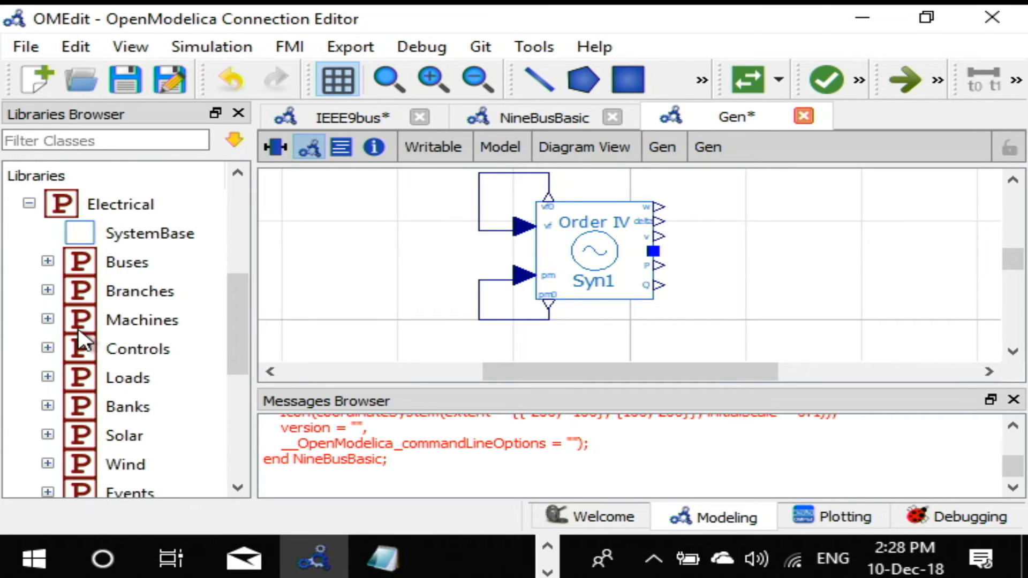
click(26, 290)
click(30, 348)
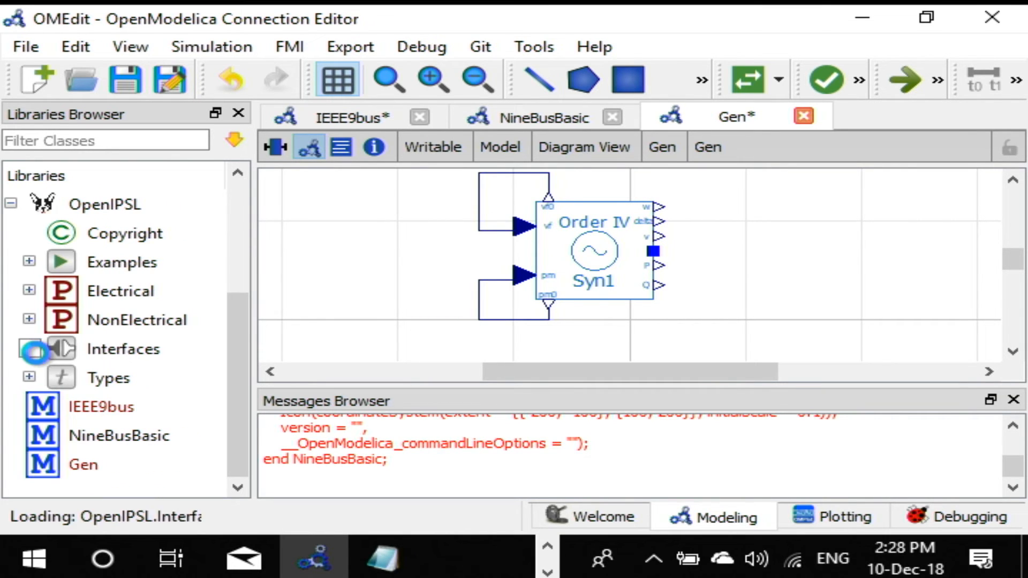
drag(118, 381, 555, 284)
drag(869, 246, 884, 254)
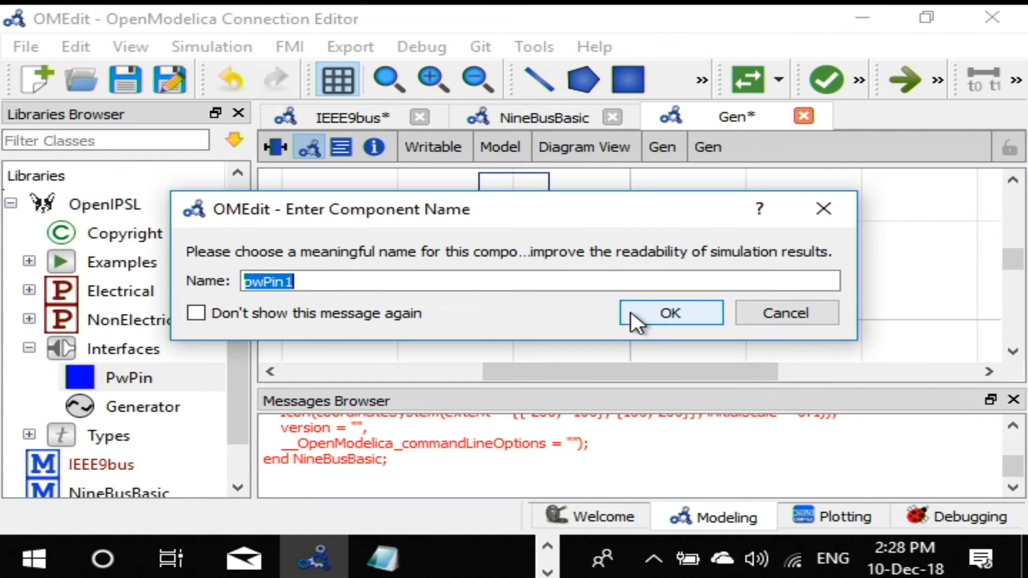
text(p)
click(658, 316)
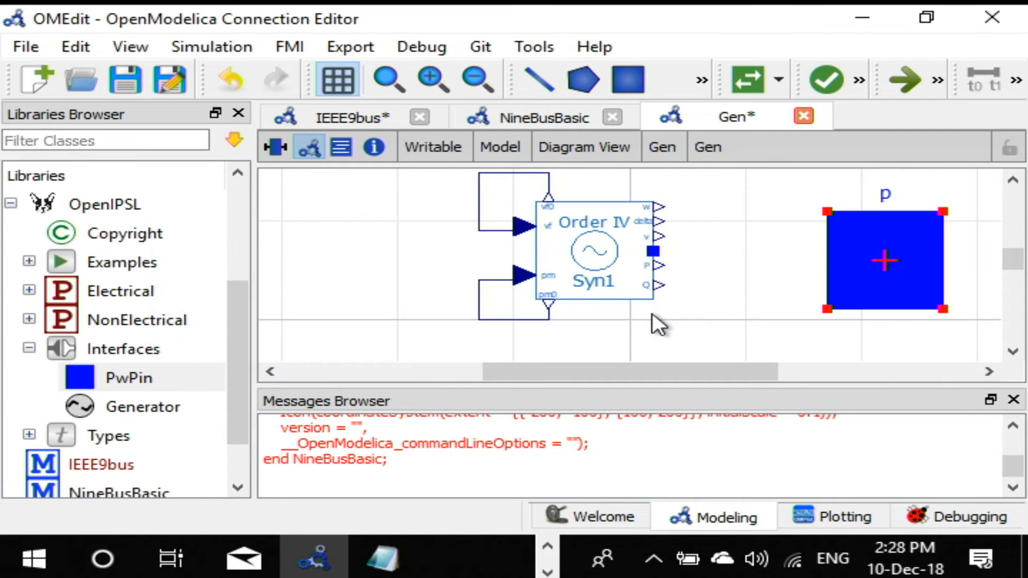
Connect Syn1's power pin to the PwPin p and display the Gen model's icon view.
click(771, 255)
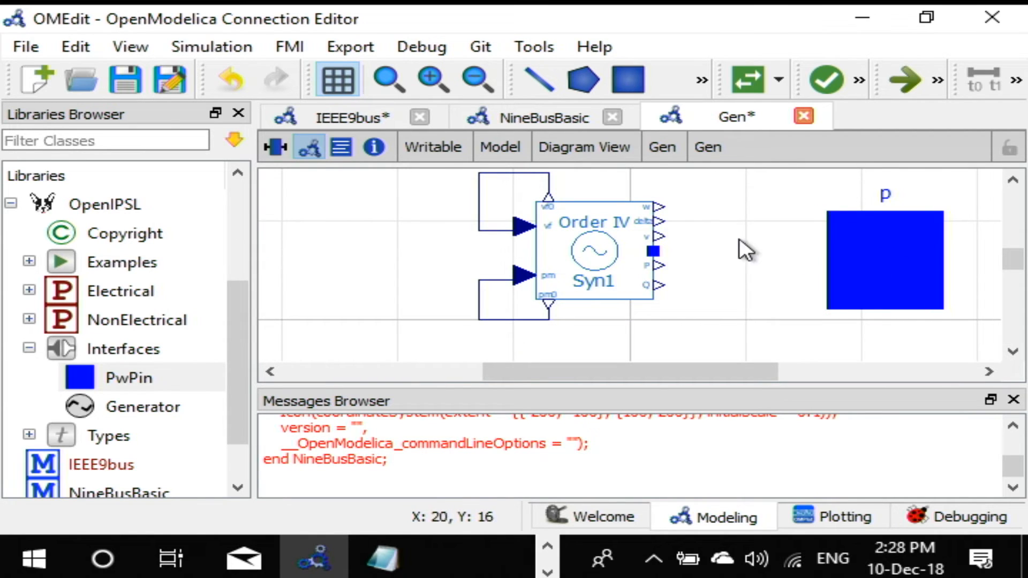
click(653, 250)
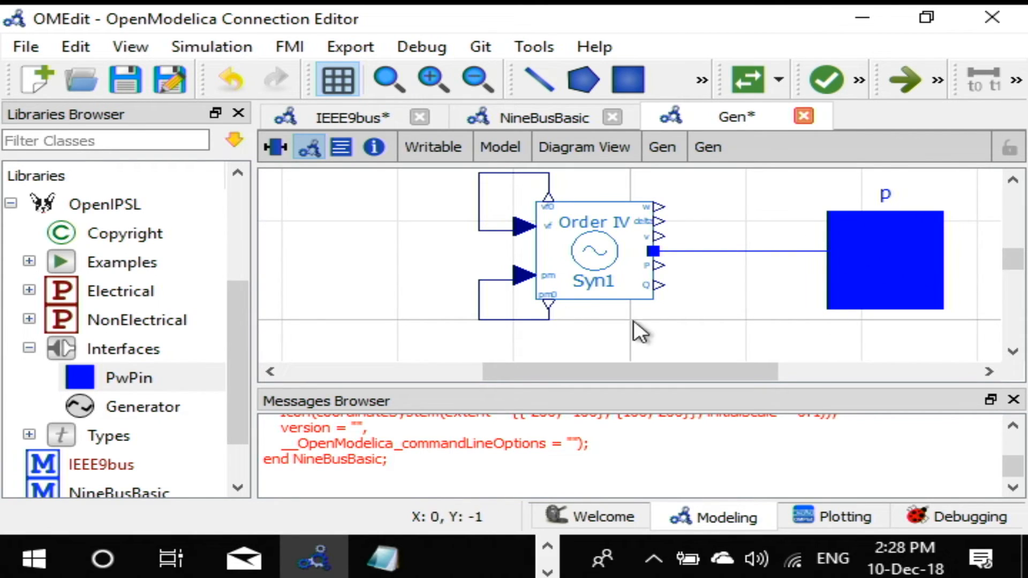
scroll(649, 262, down, 1)
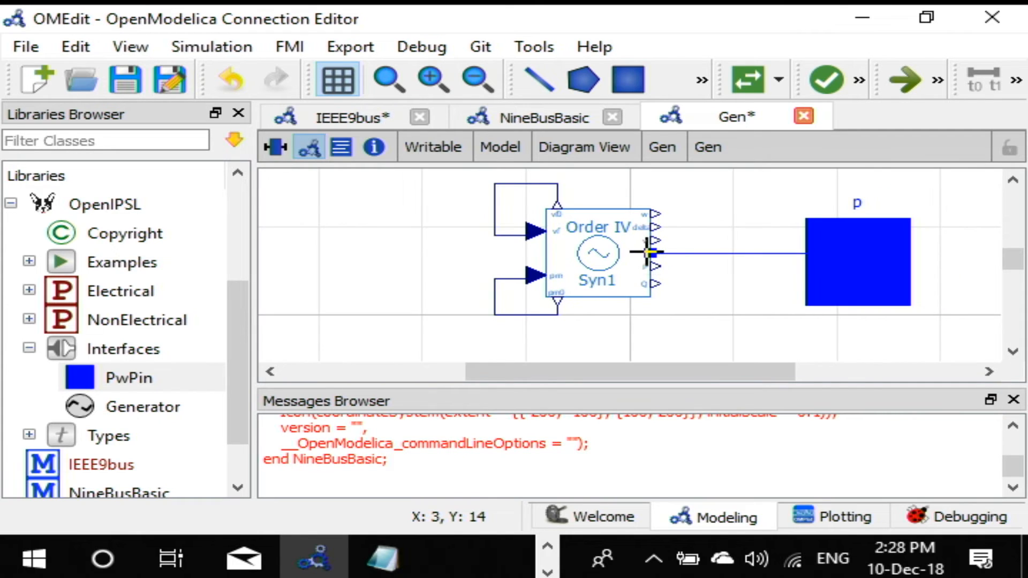
click(280, 147)
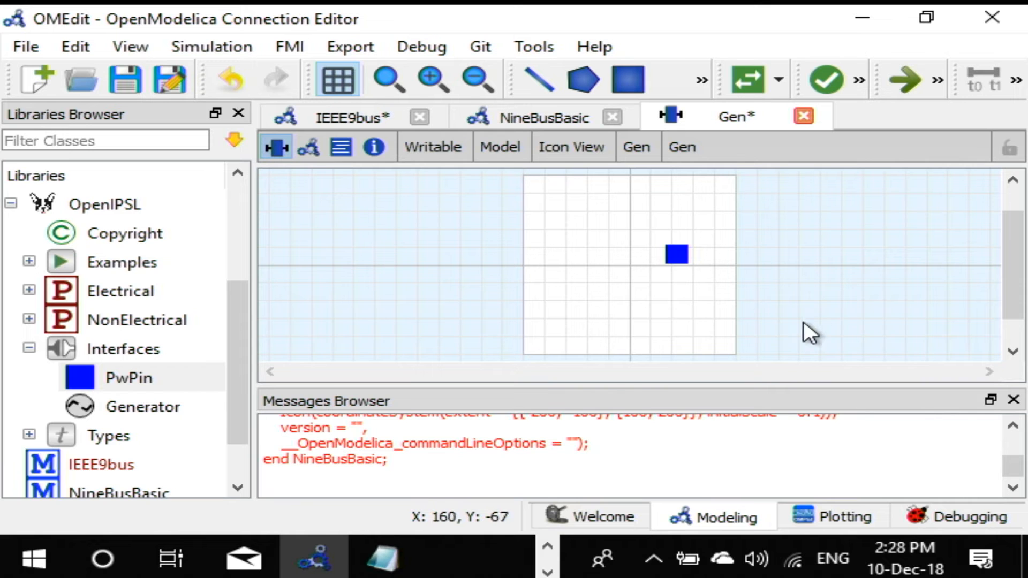
key(ctrl+s)
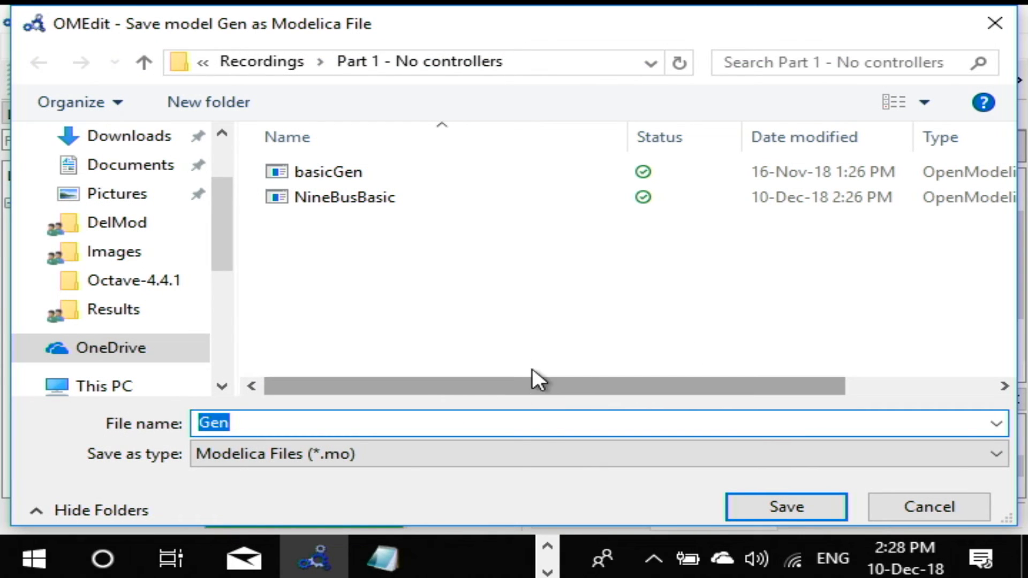
click(887, 499)
scroll(638, 353, down, 1)
scroll(536, 343, up, 2)
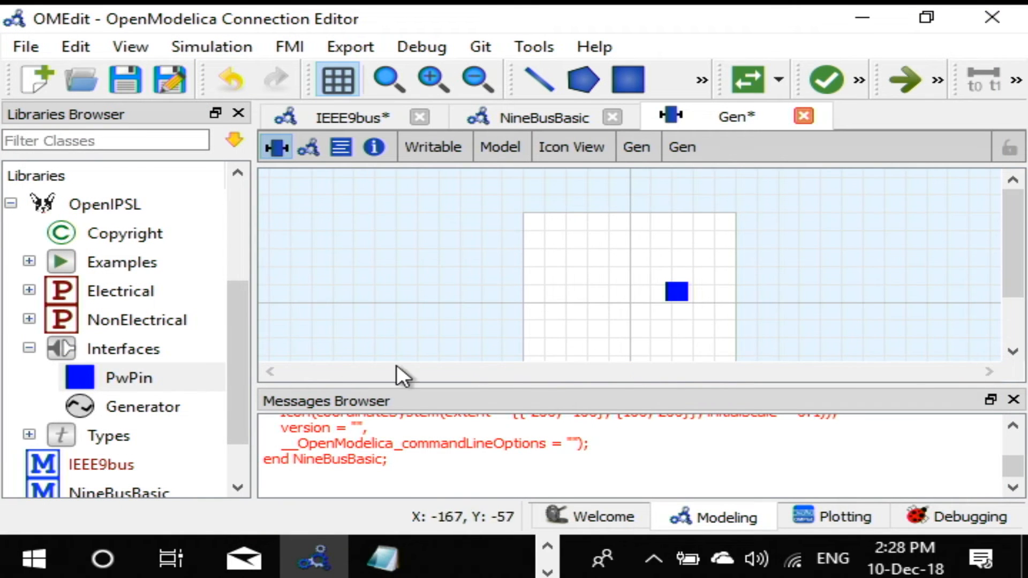
Place an instance of the Gen model in the IEEE9bus diagram, to the left of bus1.
click(11, 203)
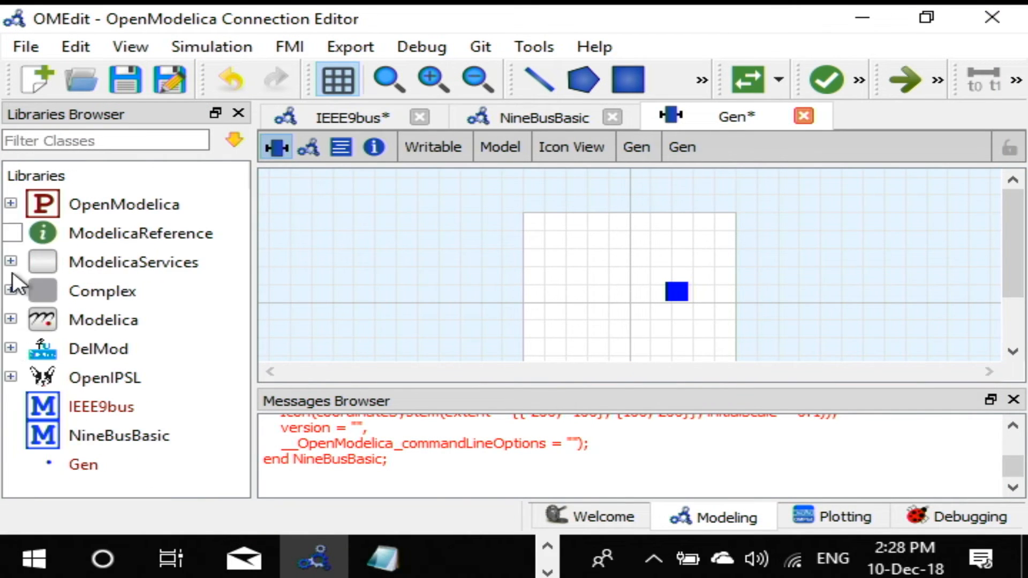
click(98, 476)
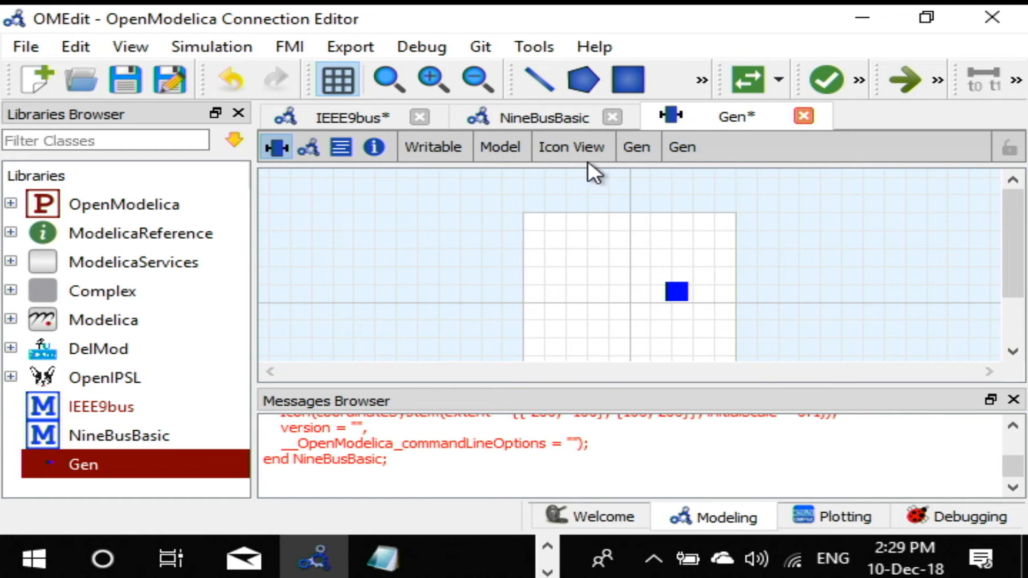
click(364, 117)
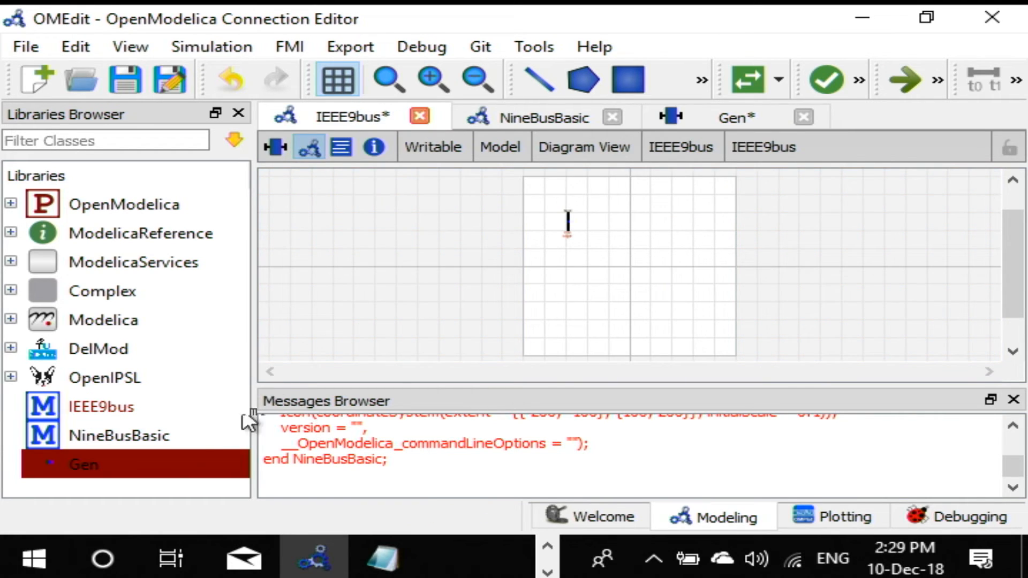
drag(130, 474, 512, 221)
click(656, 309)
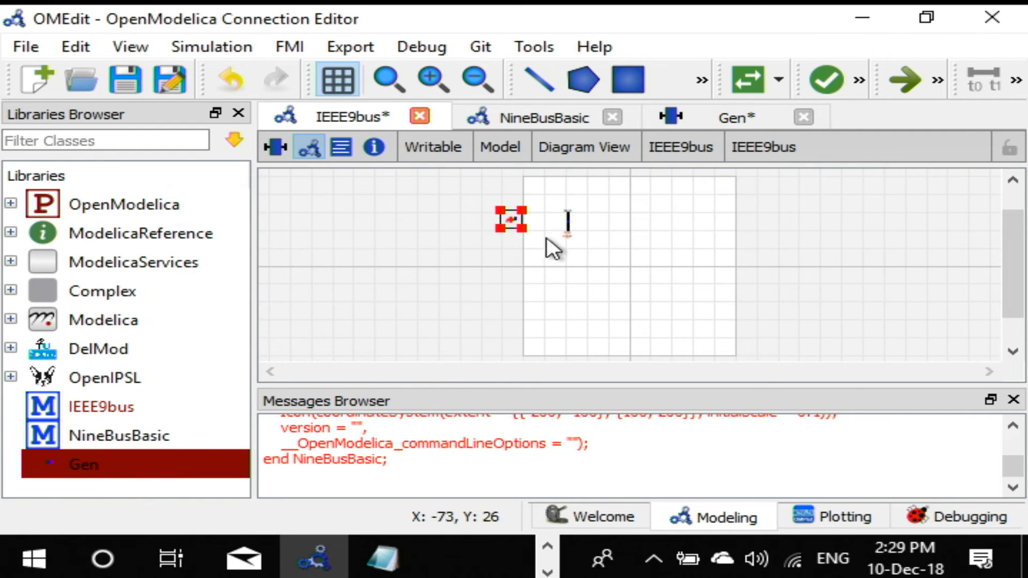
Inspect the parameters of the placed Gen instance and the Modelica code of the Gen model.
double_click(510, 218)
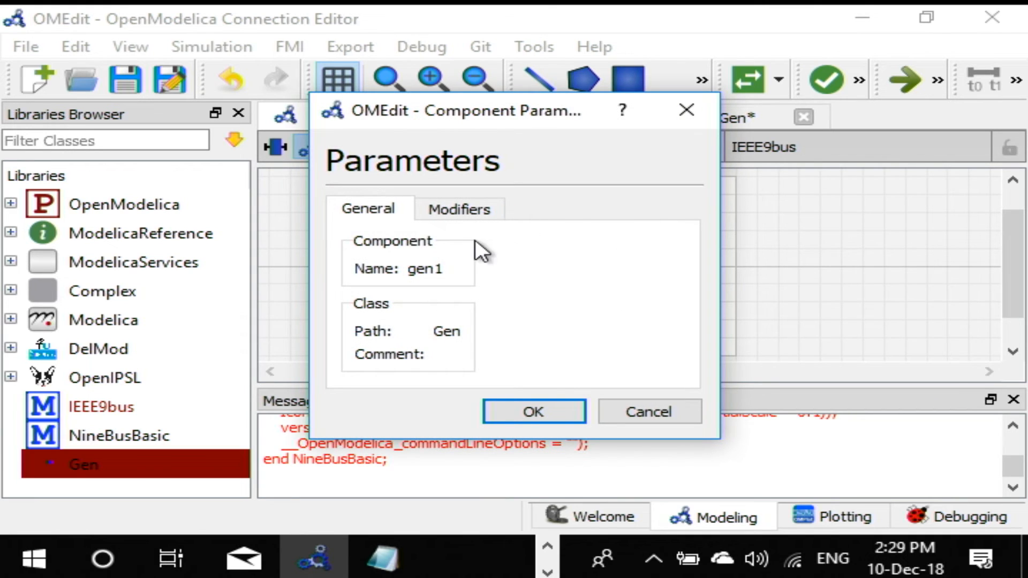
click(528, 412)
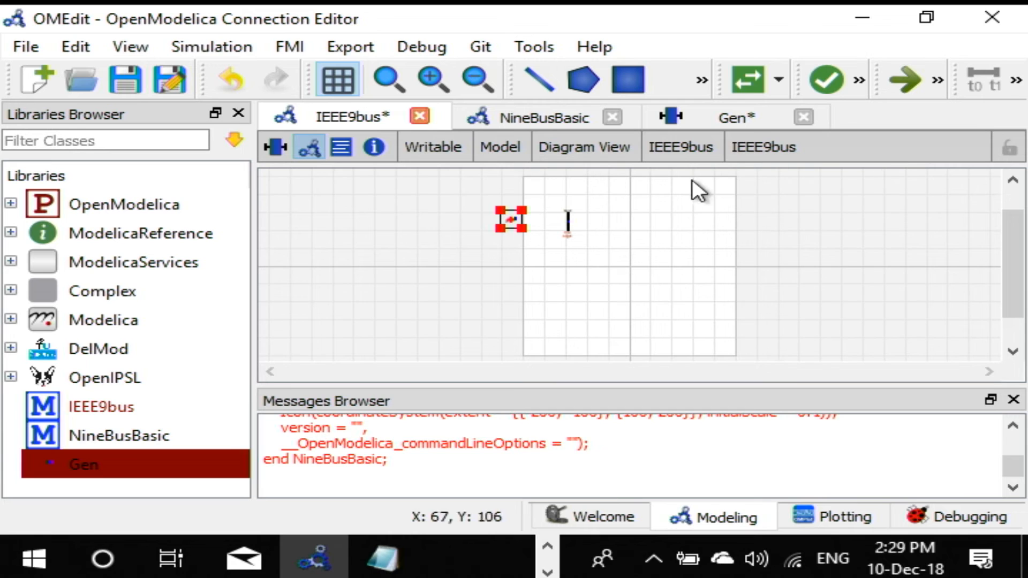
click(722, 115)
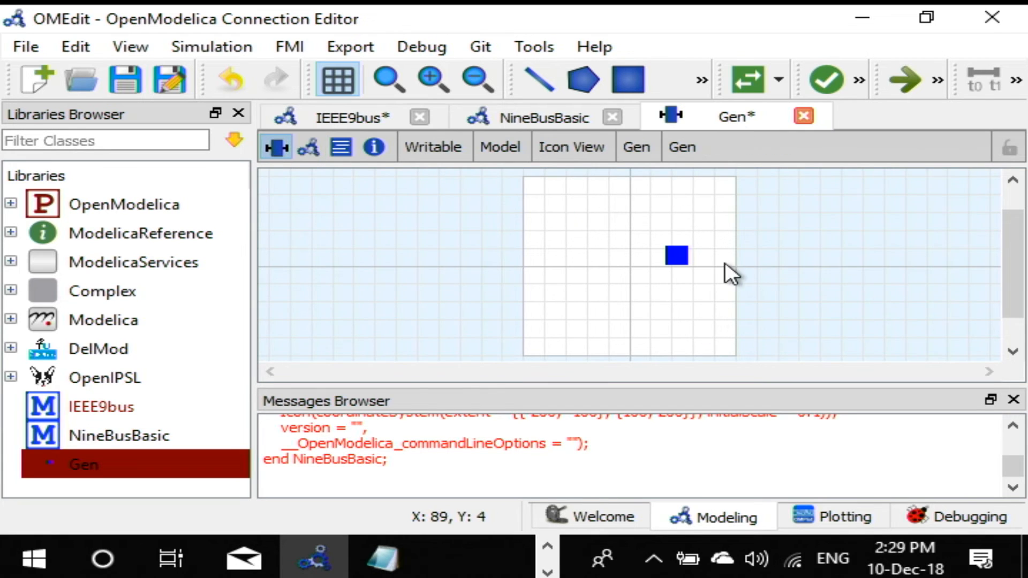
click(336, 150)
scroll(536, 252, down, 3)
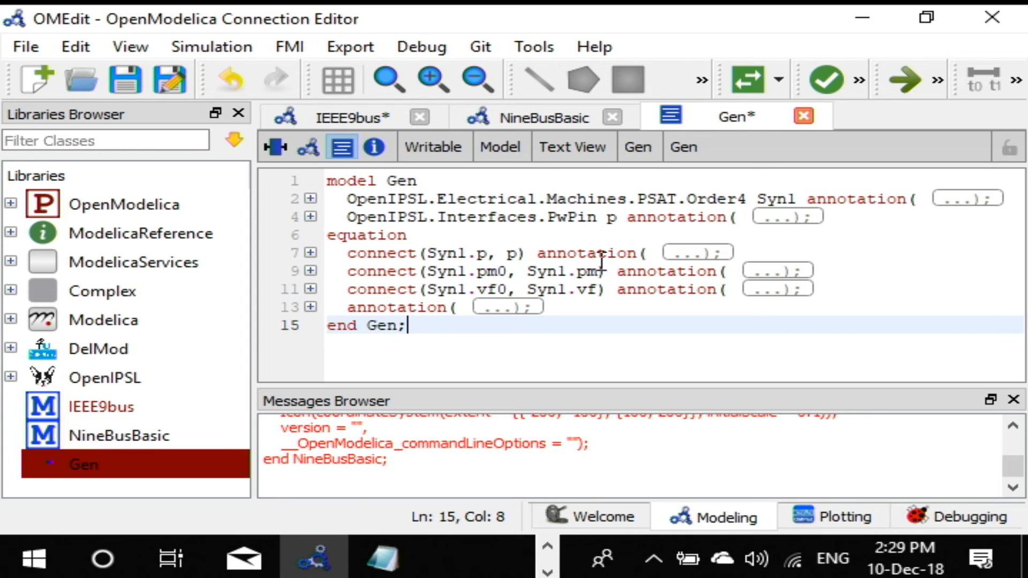
click(337, 218)
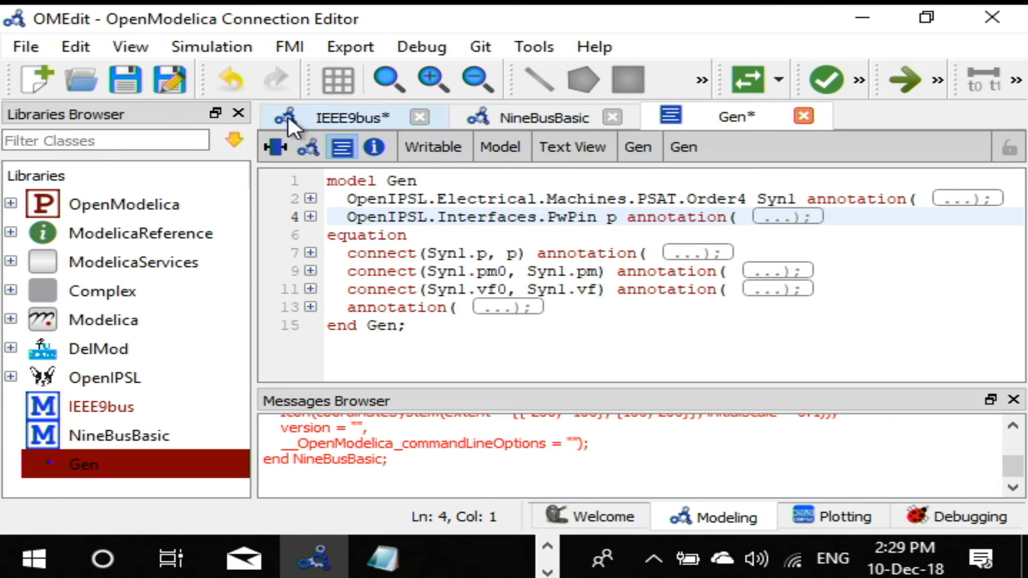
Load the basicGen file from the "Part 1 - No controllers" folder.
click(78, 74)
double_click(353, 183)
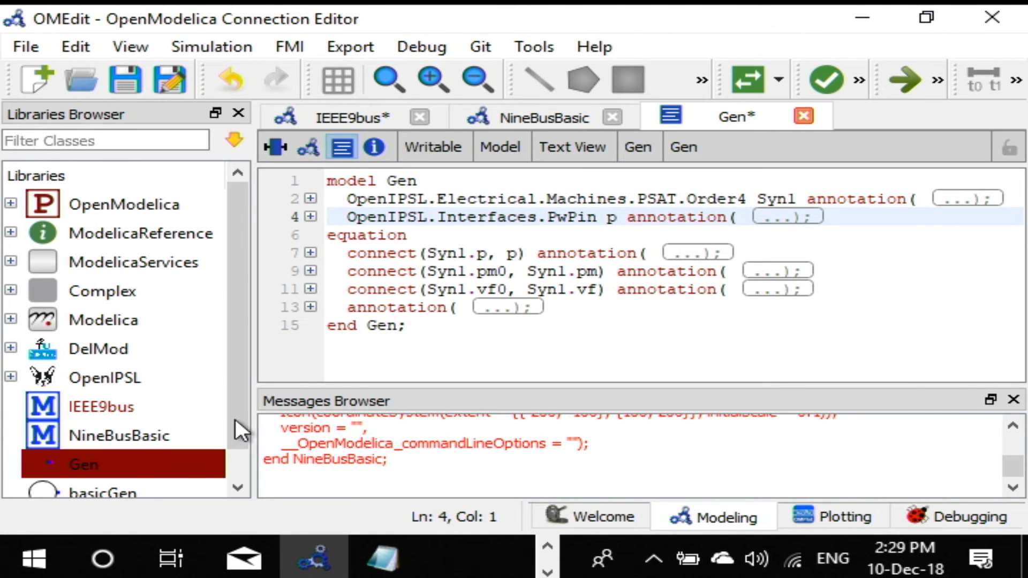
Open the basicGen model and examine its parameter declarations, components and connections in the Modelica code.
scroll(113, 485, down, 1)
double_click(119, 465)
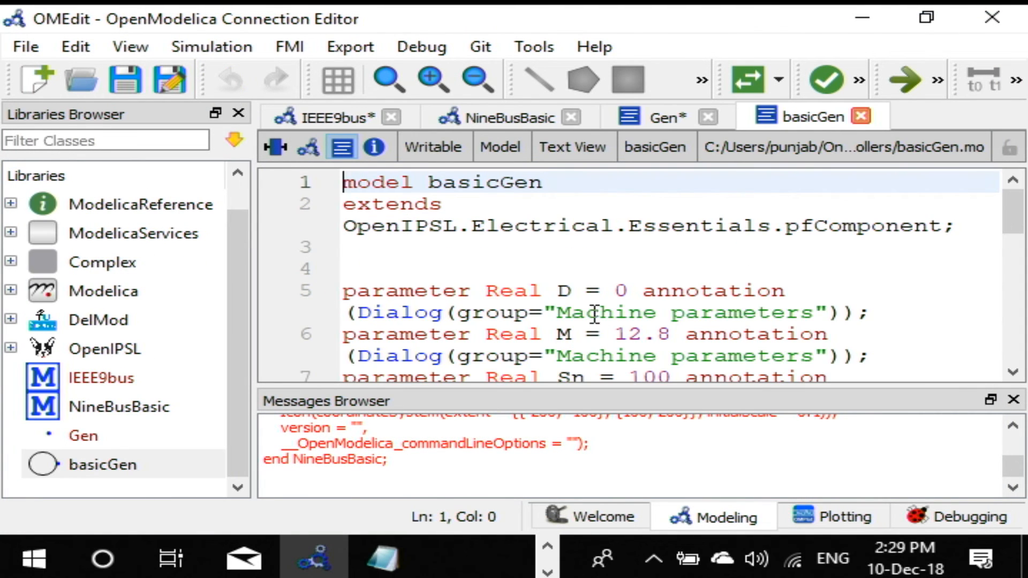
scroll(544, 231, down, 10)
scroll(578, 246, up, 1)
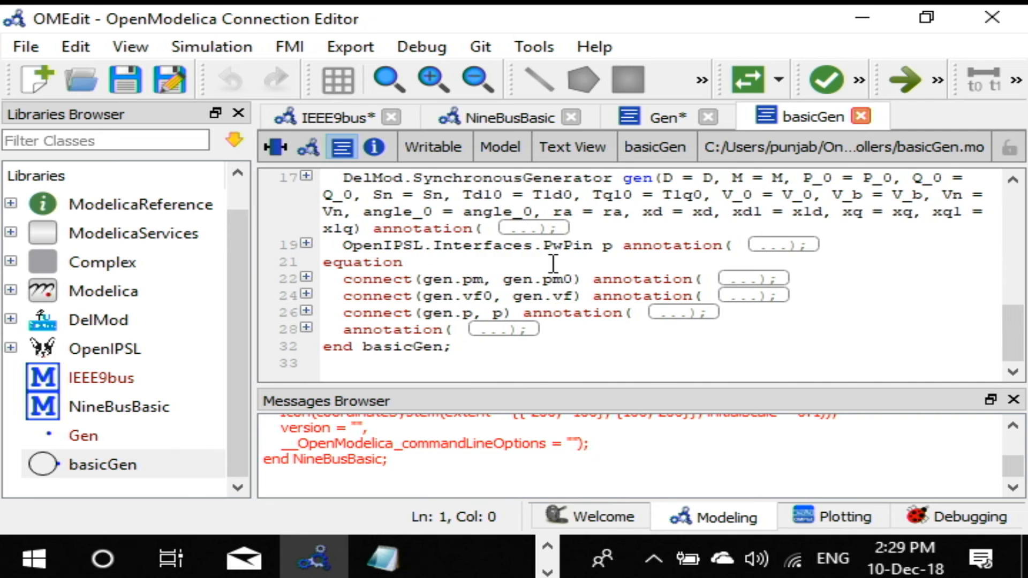
scroll(553, 262, up, 6)
ctrl+scroll(592, 283, down, 3)
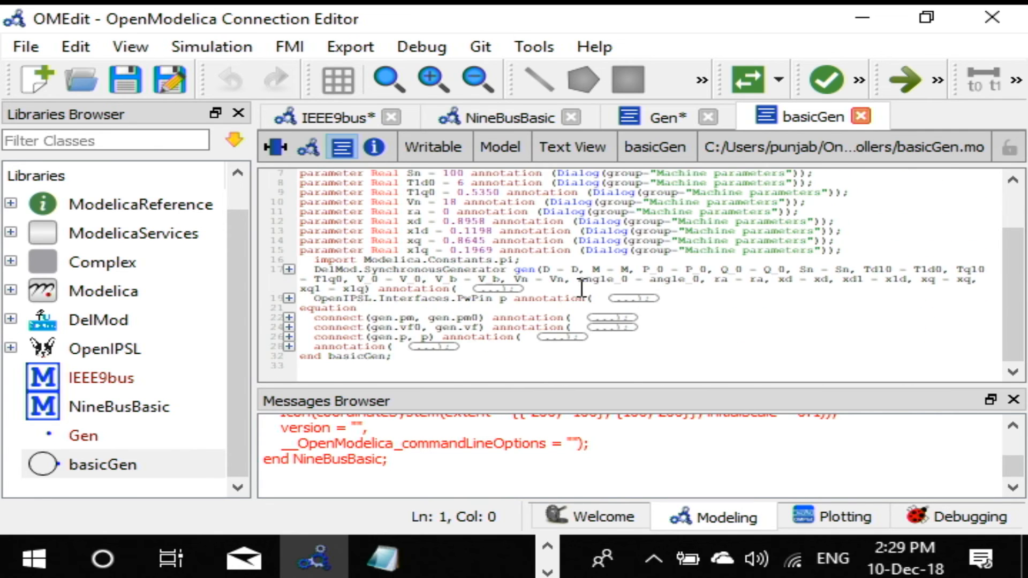
scroll(582, 289, up, 2)
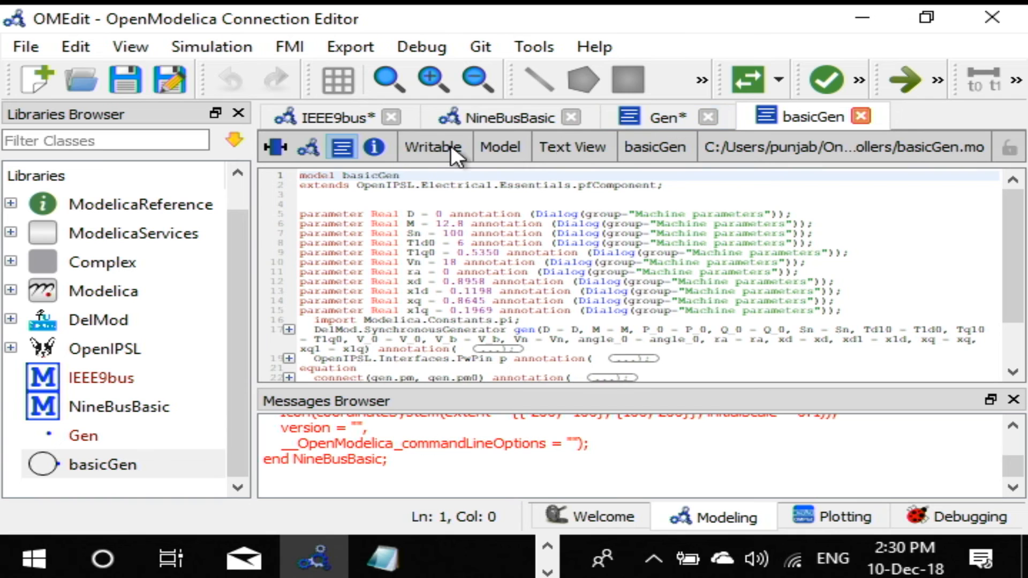
Show the basicGen diagram and review the power flow data and machine parameters of its gen component.
click(304, 143)
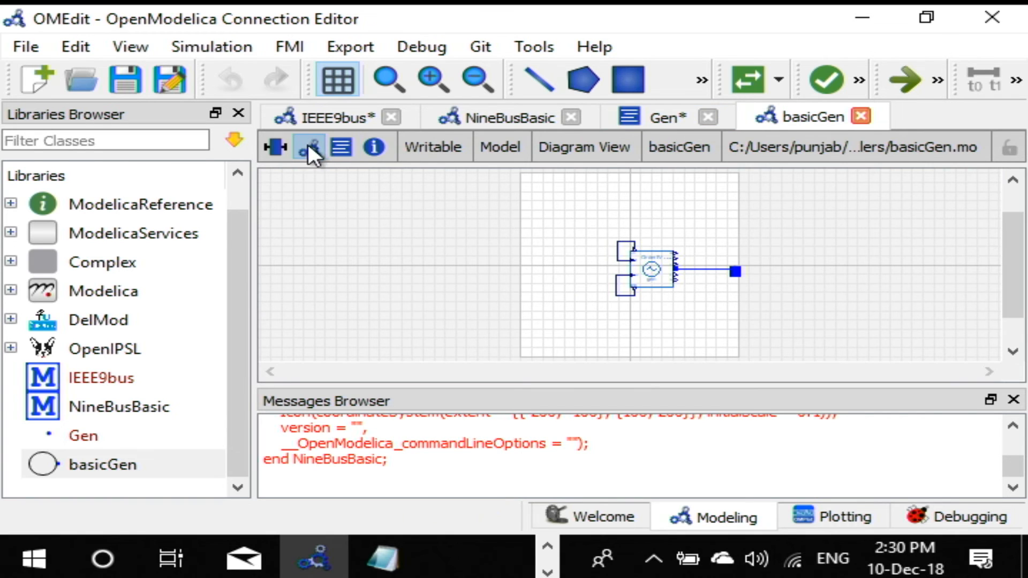
double_click(655, 265)
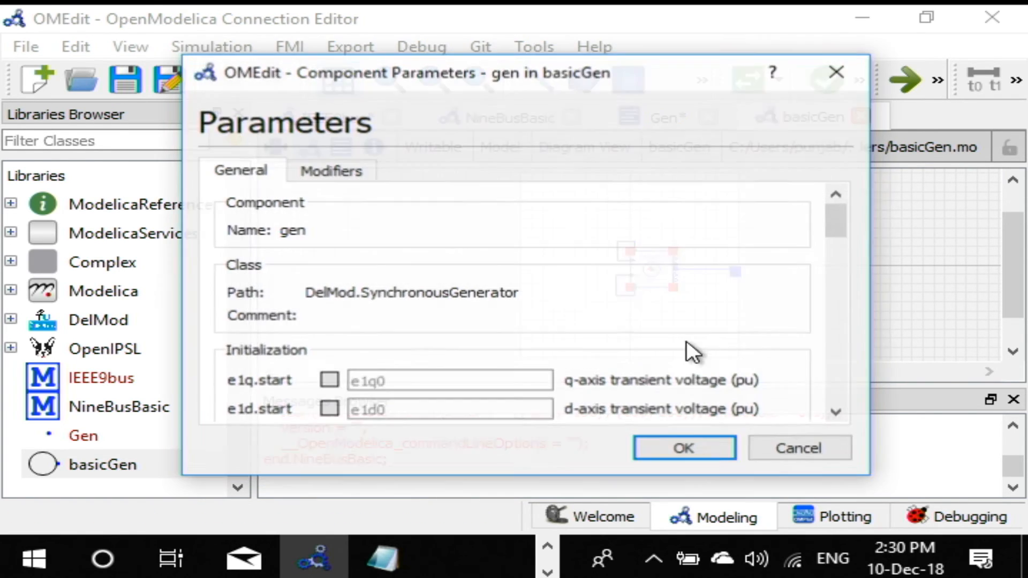
scroll(528, 300, down, 8)
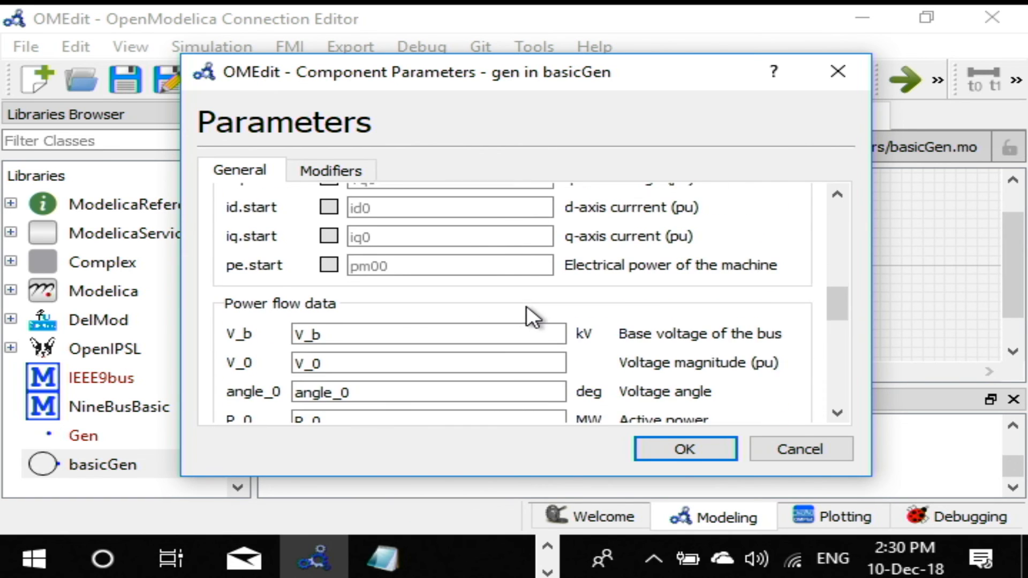
scroll(443, 284, down, 4)
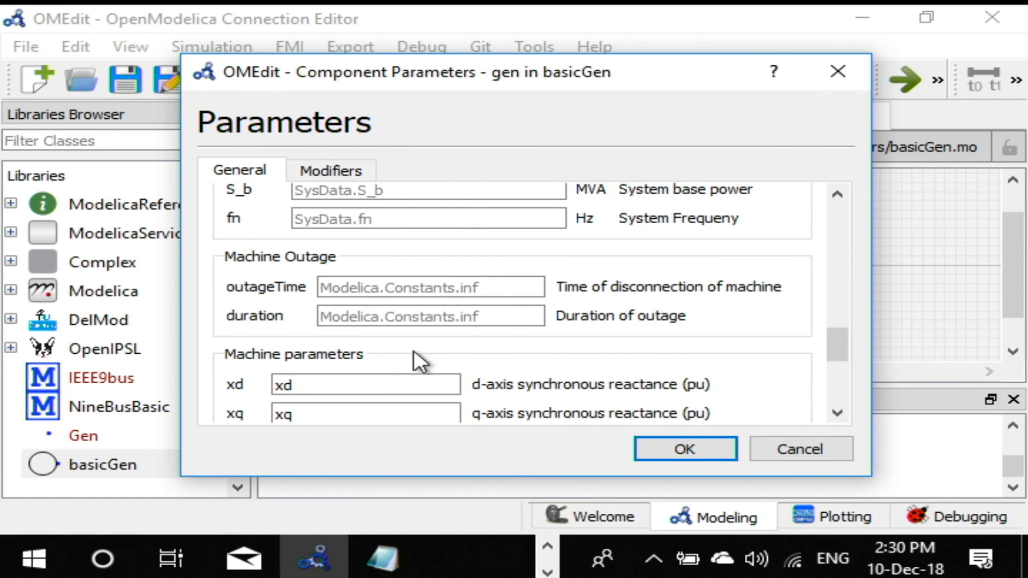
scroll(414, 350, down, 1)
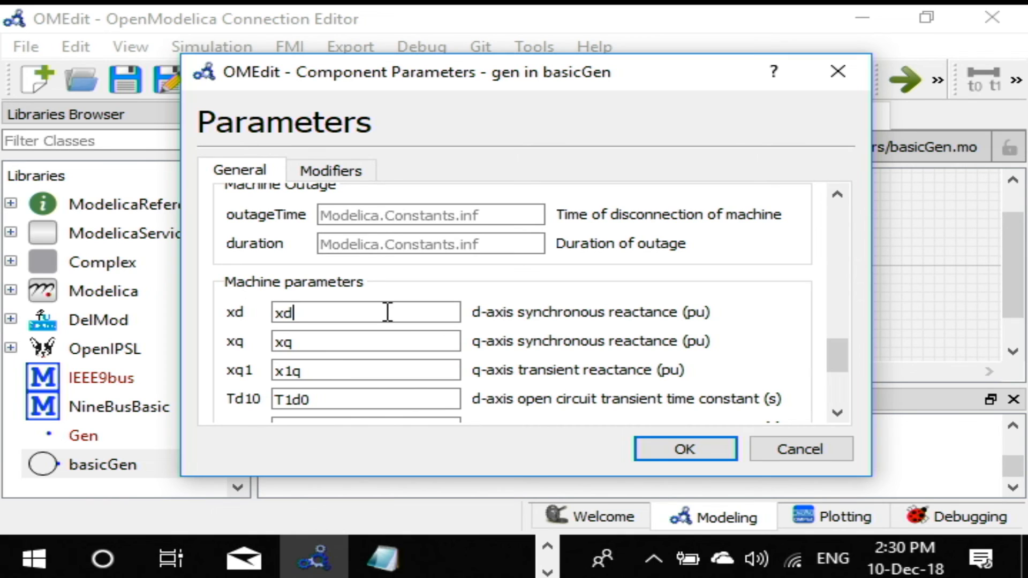
click(321, 341)
scroll(337, 365, down, 2)
click(348, 304)
click(356, 327)
scroll(369, 387, down, 3)
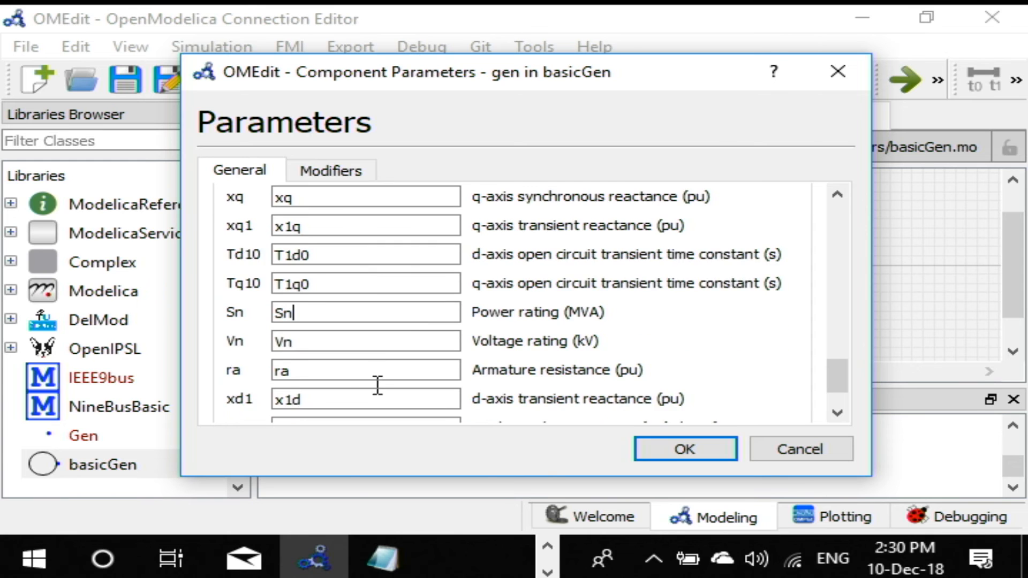
click(701, 451)
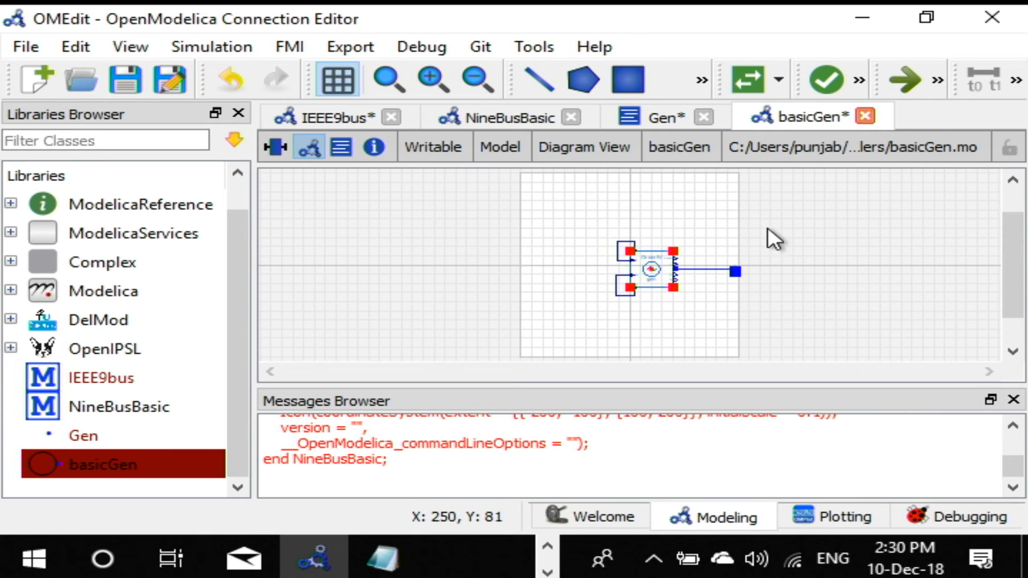
Recheck the gen component's power flow data and machine parameters, accept them, and save the basicGen model.
double_click(652, 271)
scroll(535, 324, down, 10)
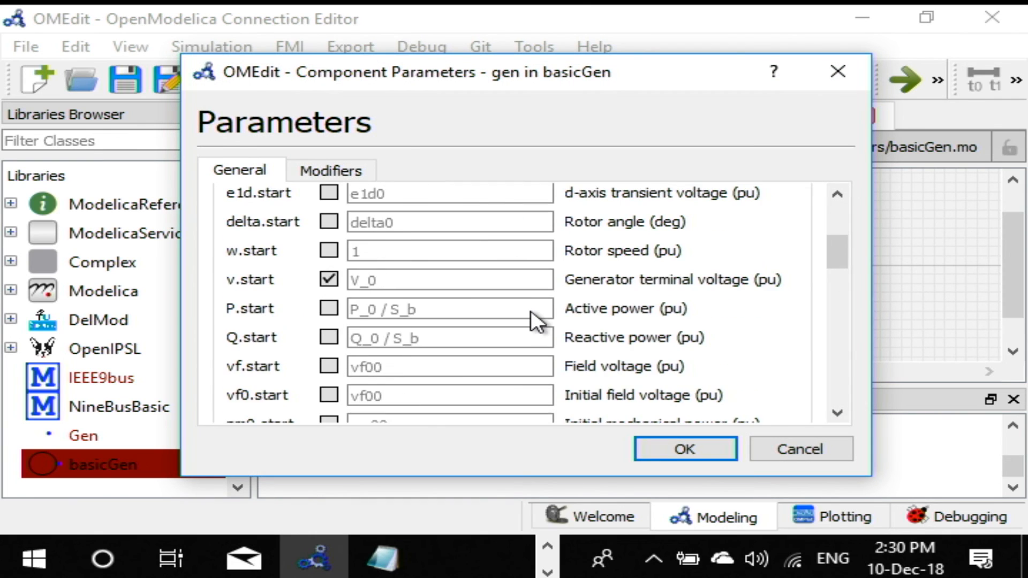
scroll(532, 321, down, 5)
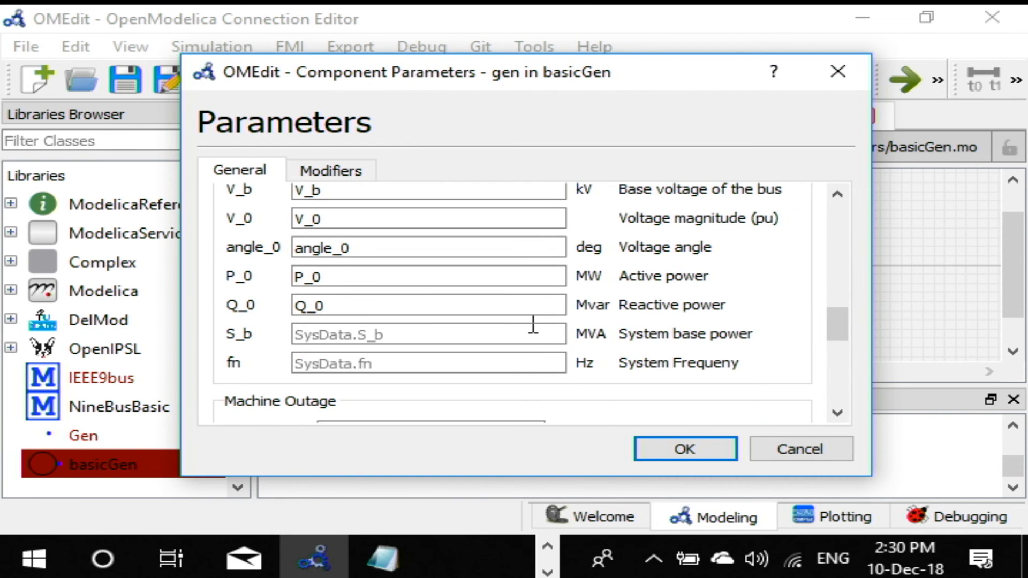
scroll(533, 324, down, 6)
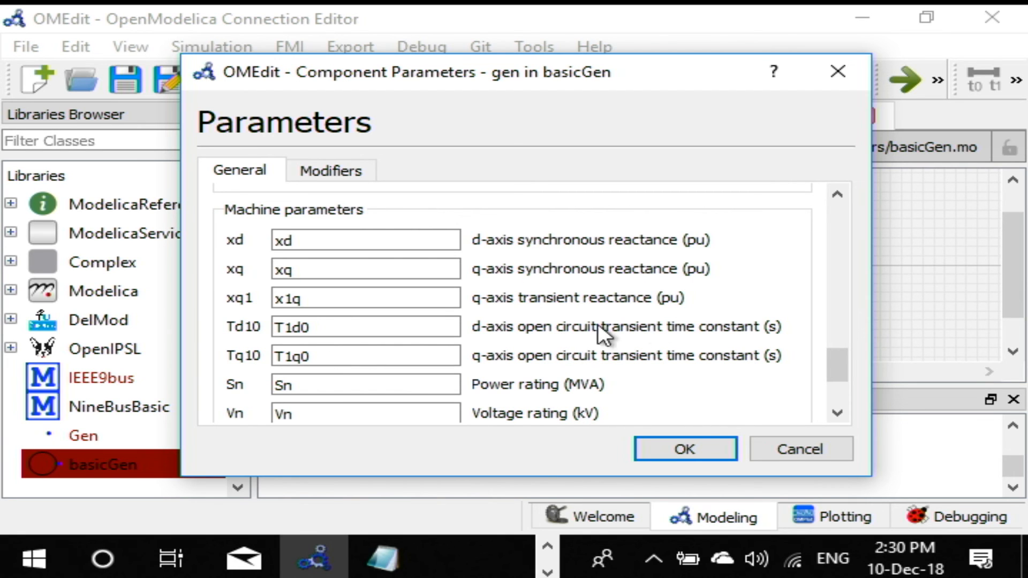
click(691, 452)
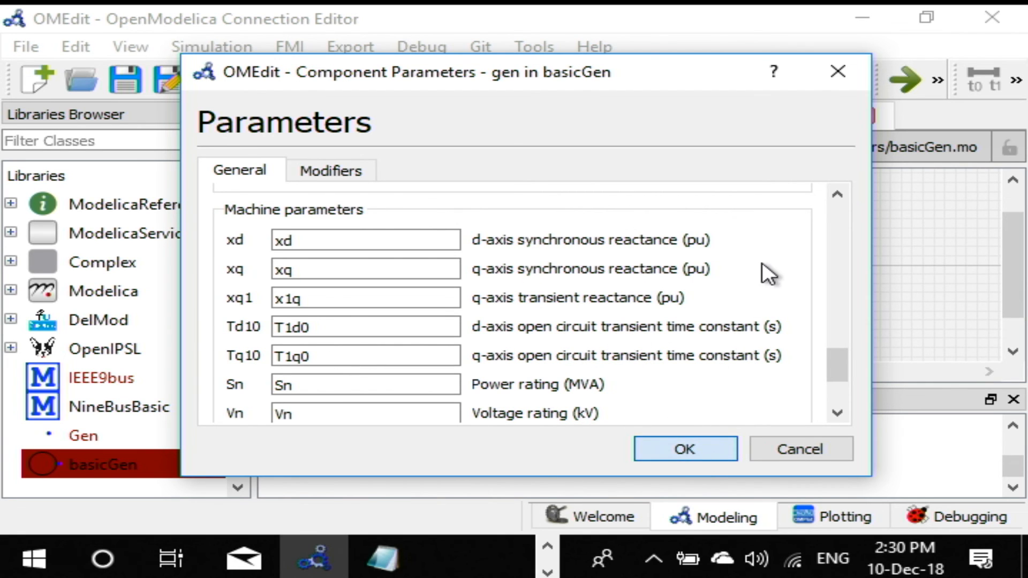
key(ctrl+s)
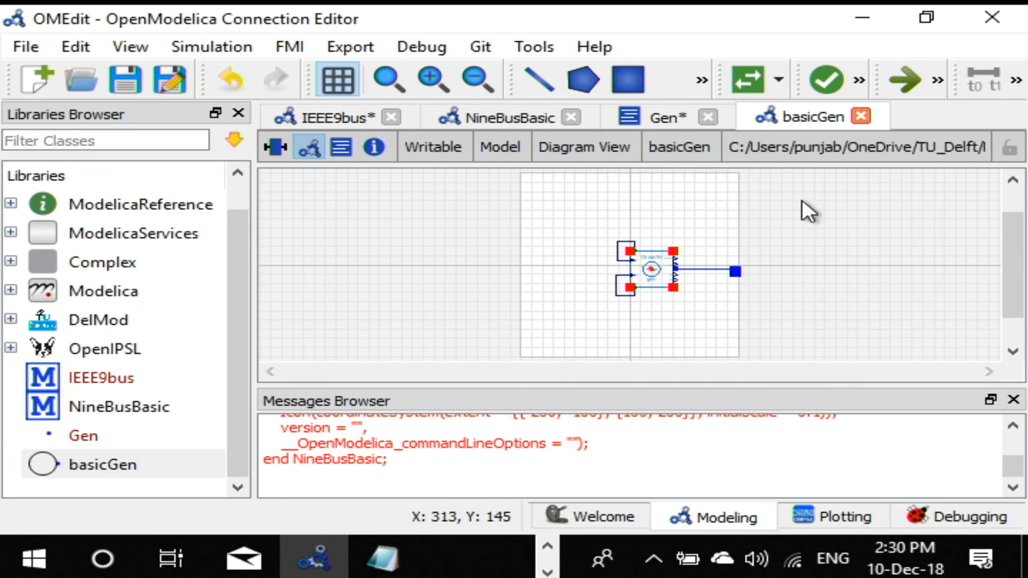
Inspect the machine parameters of the gen2 generator in the NineBusBasic diagram.
click(511, 114)
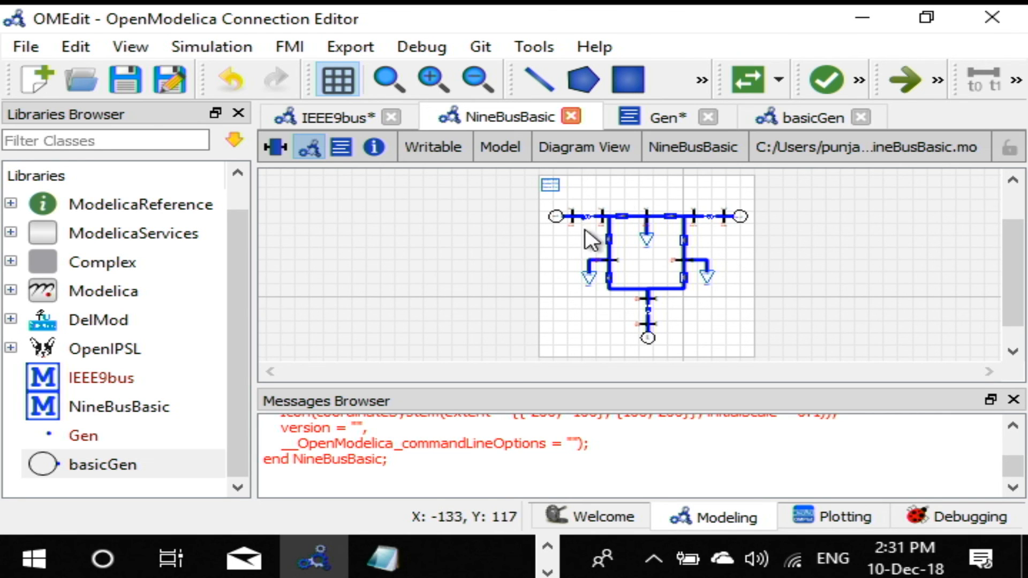
double_click(556, 216)
scroll(489, 296, down, 5)
scroll(470, 321, up, 2)
scroll(468, 312, down, 4)
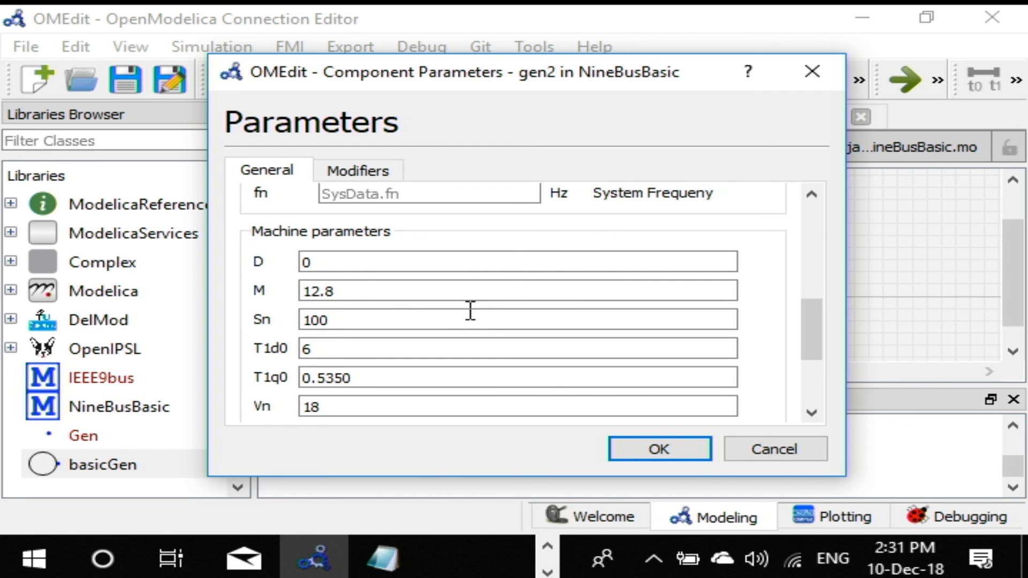
scroll(470, 311, down, 3)
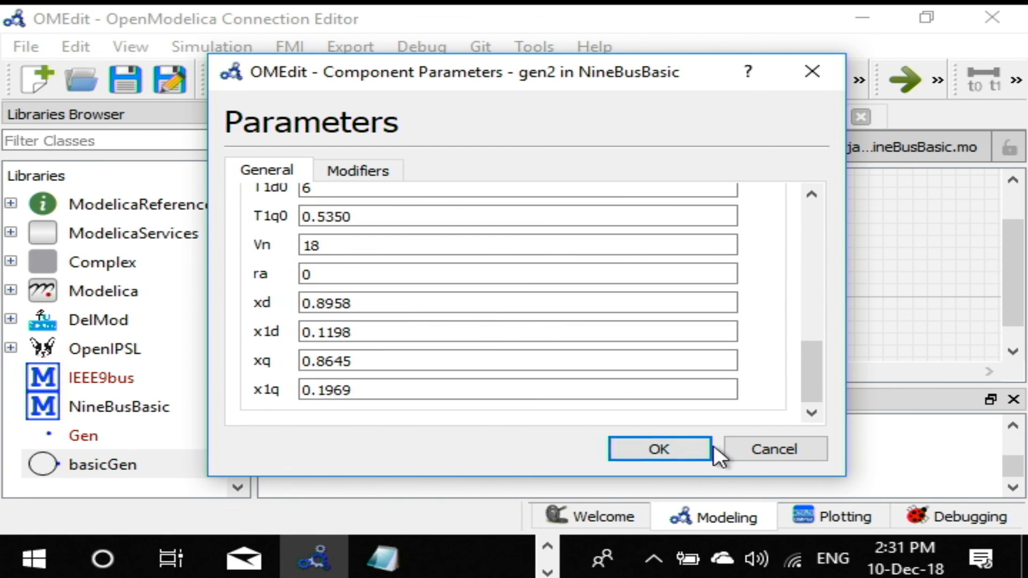
click(689, 449)
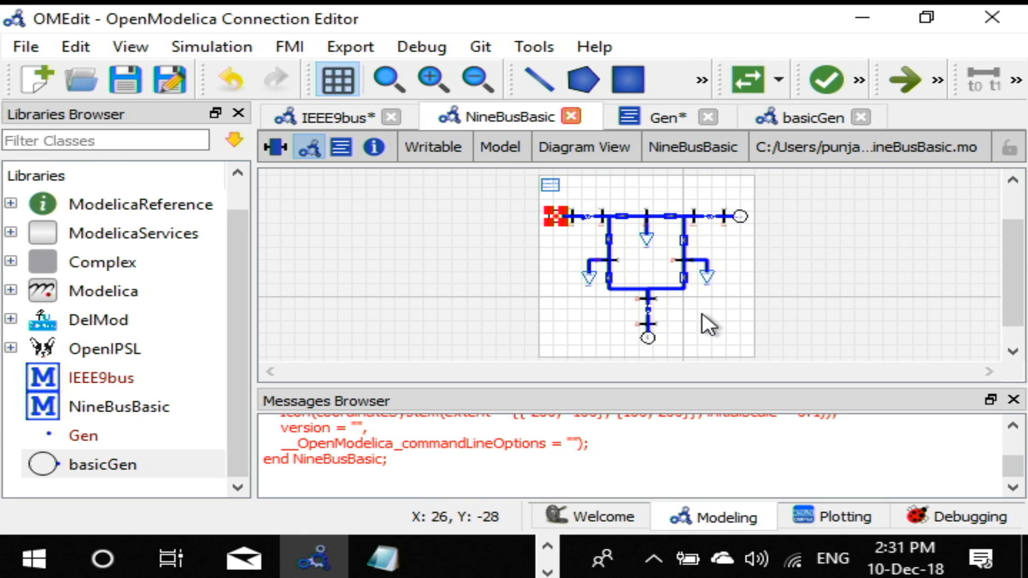
click(649, 338)
click(557, 219)
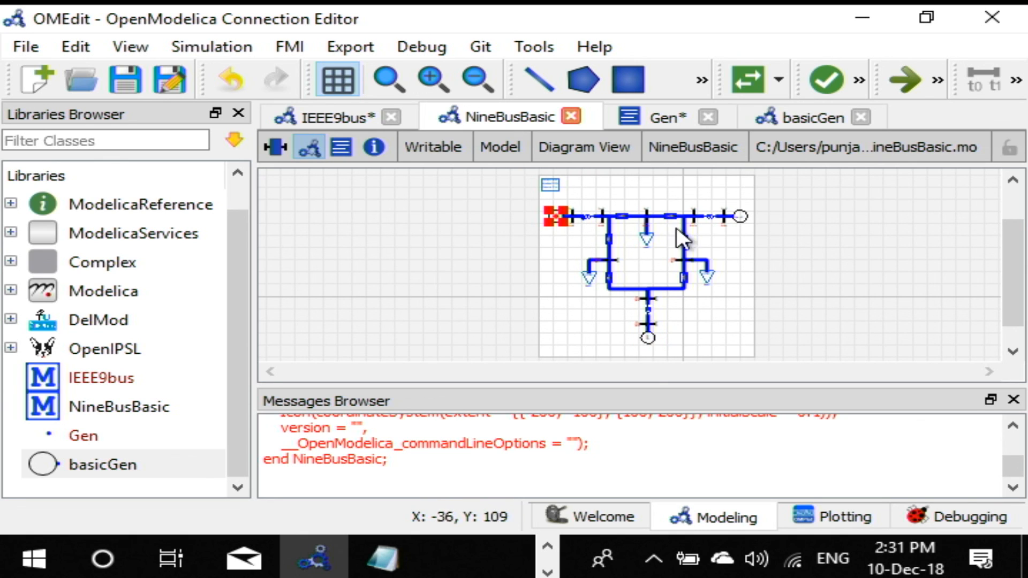
click(751, 239)
click(743, 222)
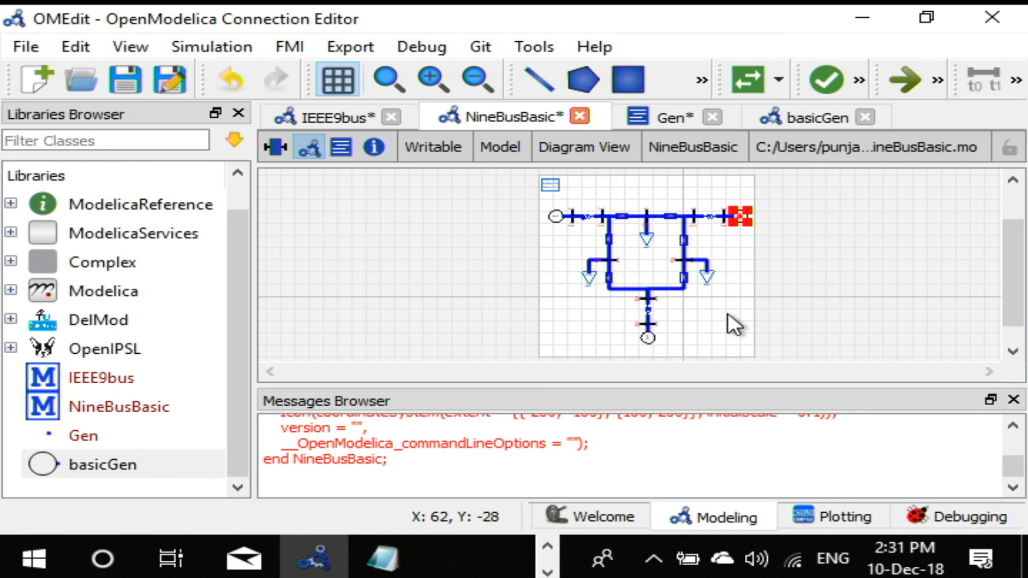
click(703, 348)
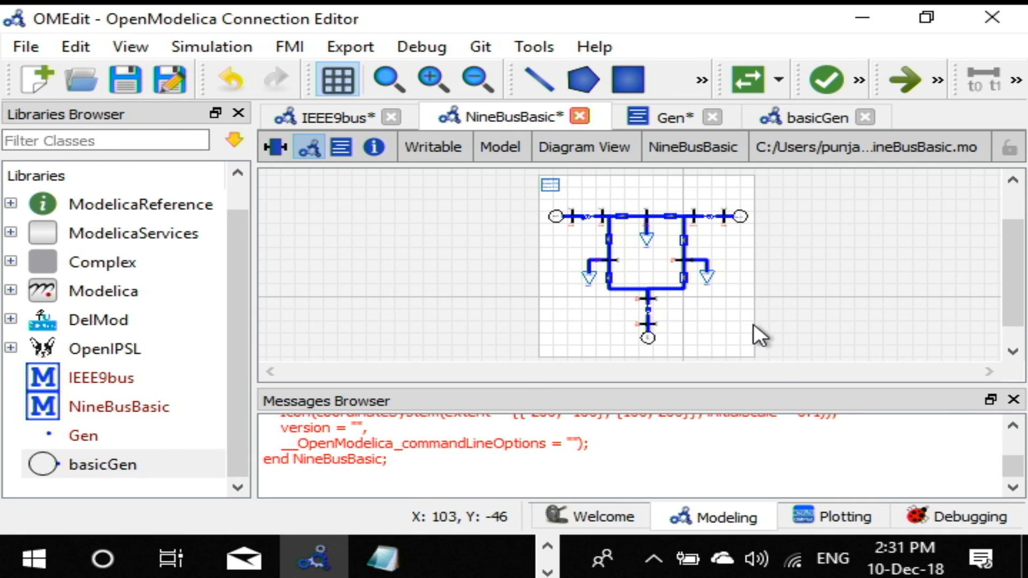